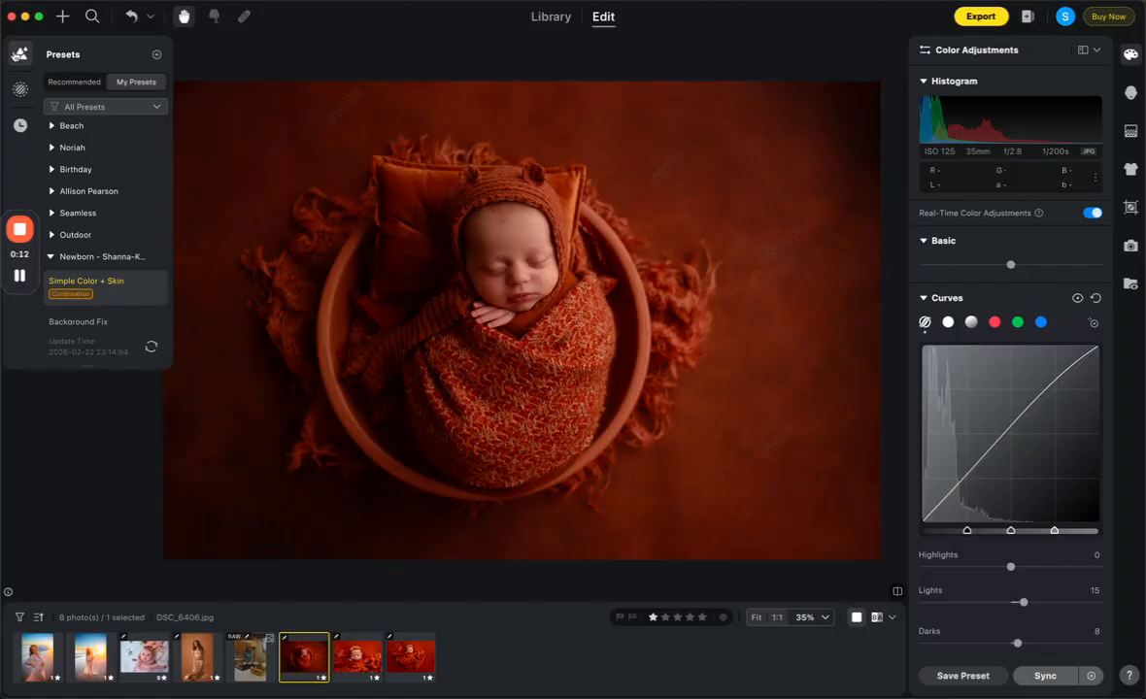
# Switch the color adjustments to masking and target the Entire Background mask.
pyautogui.click(19, 54)
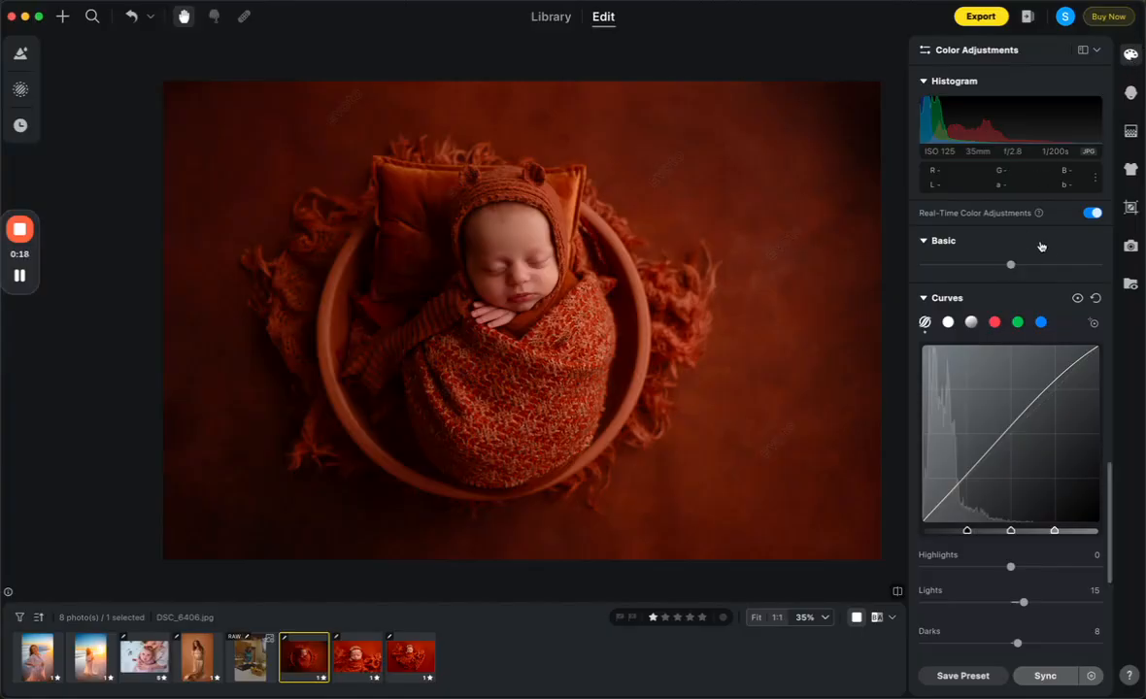
pyautogui.scroll(5, 1040, 248)
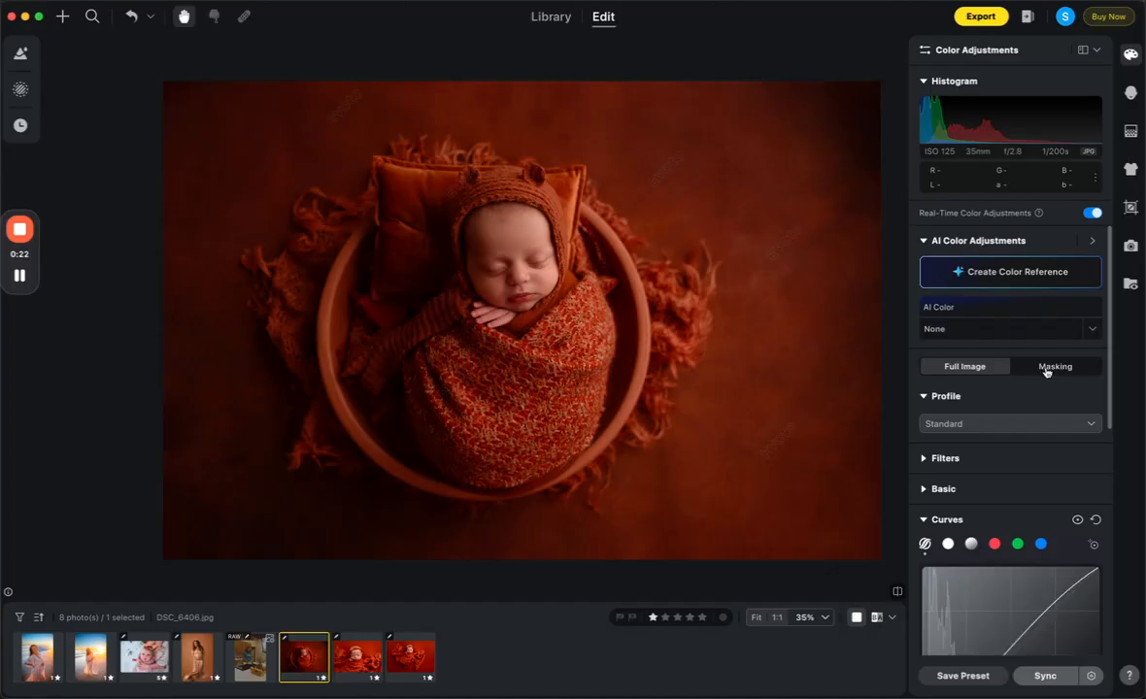
pyautogui.click(1045, 369)
pyautogui.scroll(-4, 1038, 424)
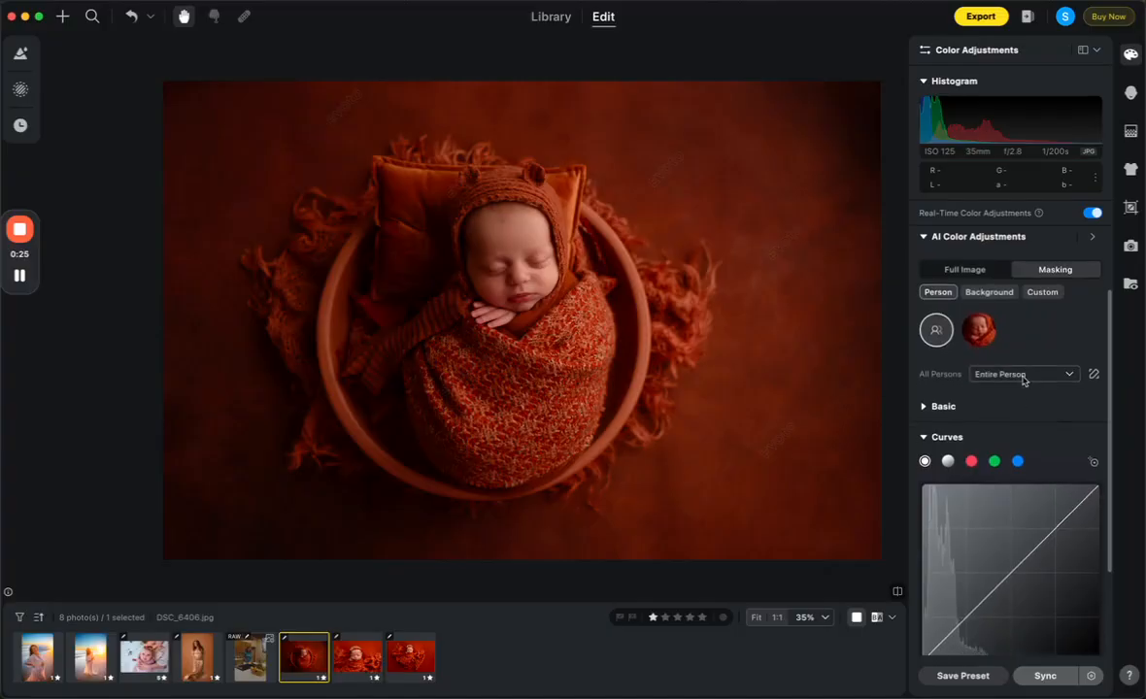
pyautogui.click(930, 437)
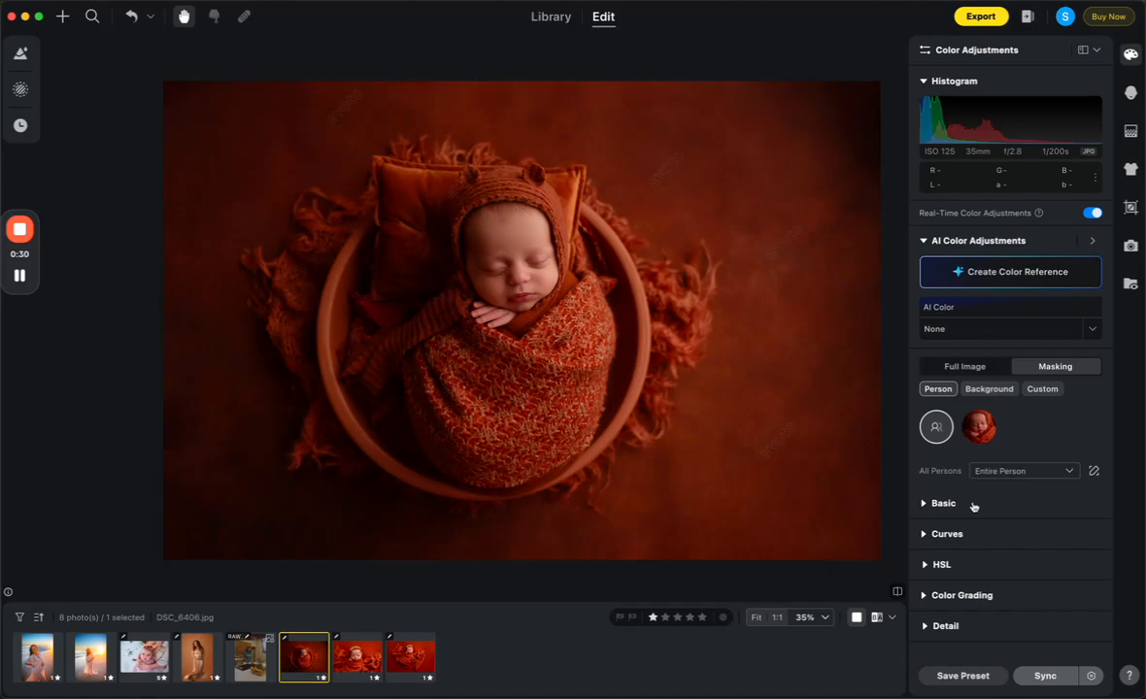
pyautogui.click(987, 389)
pyautogui.click(935, 388)
pyautogui.click(1045, 389)
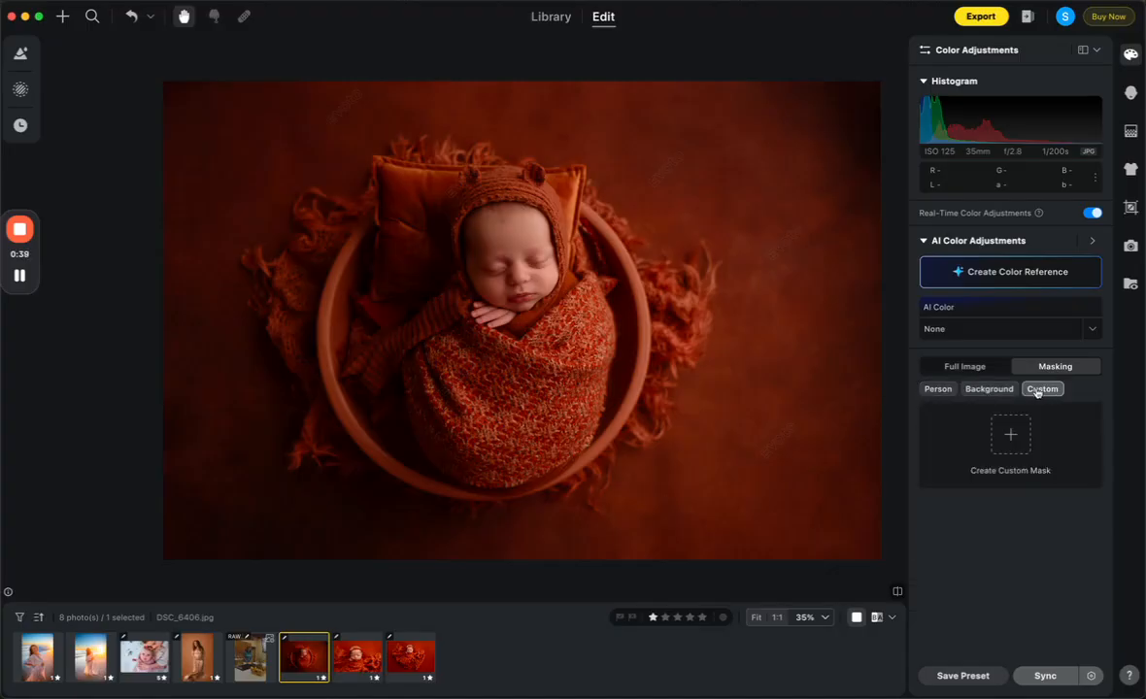
pyautogui.click(981, 389)
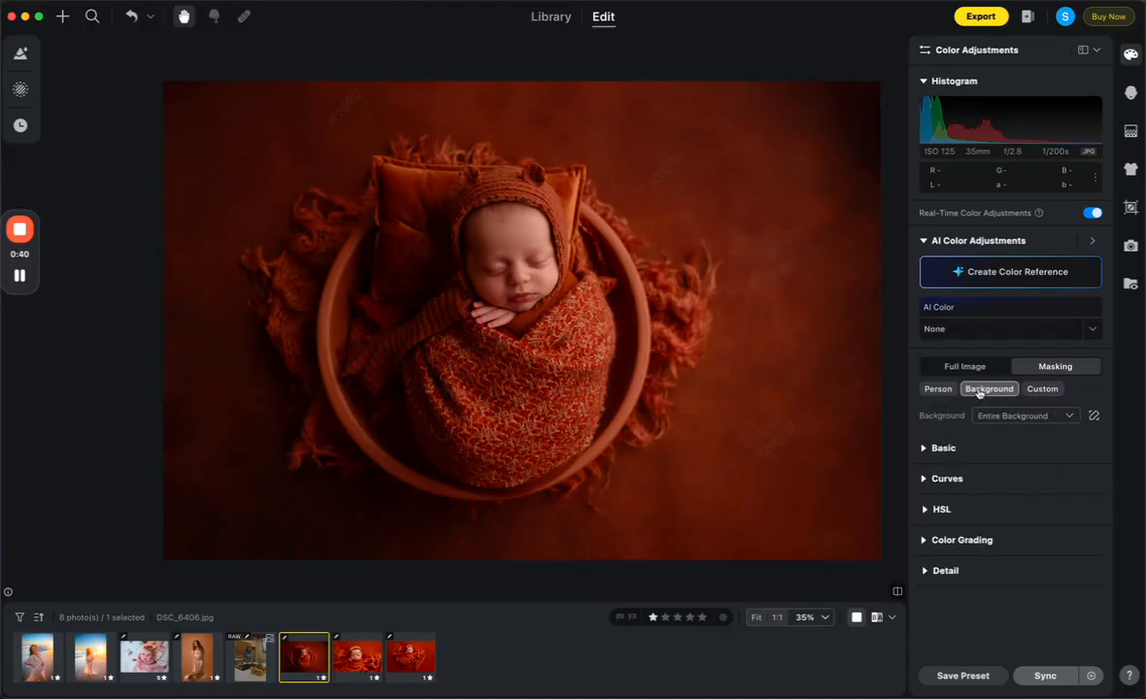
# Set the background mask's white balance to Tint 91 and Temp -54.
pyautogui.click(943, 447)
pyautogui.scroll(-2, 1006, 453)
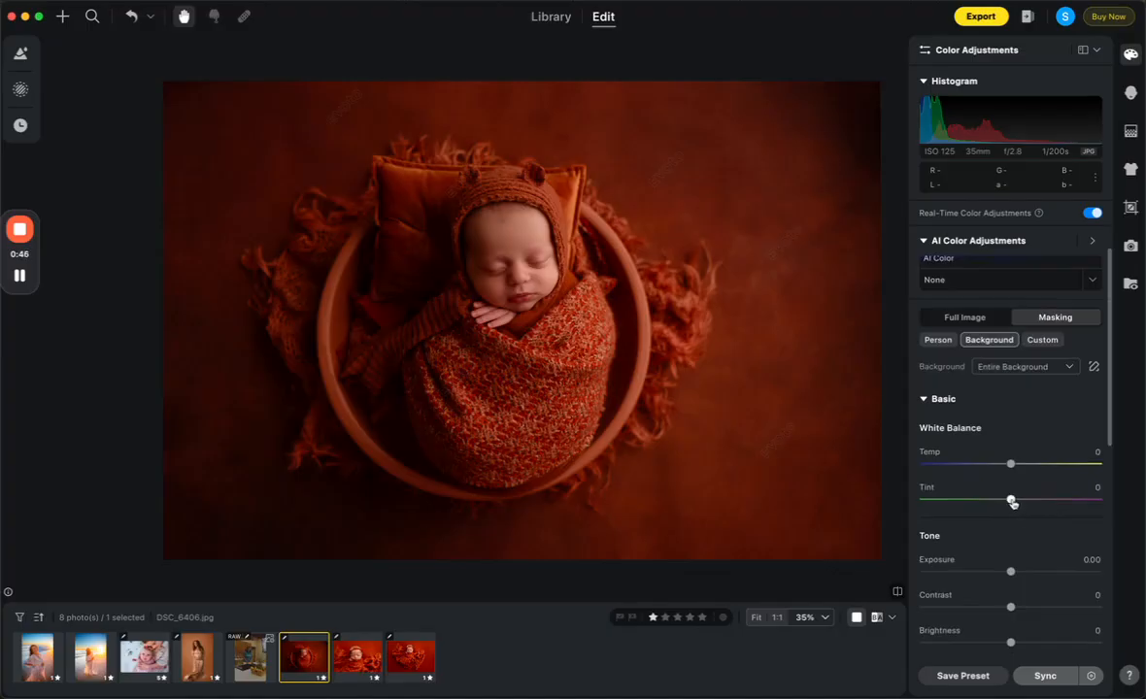
pyautogui.moveTo(1019, 502); pyautogui.dragTo(1070, 502)
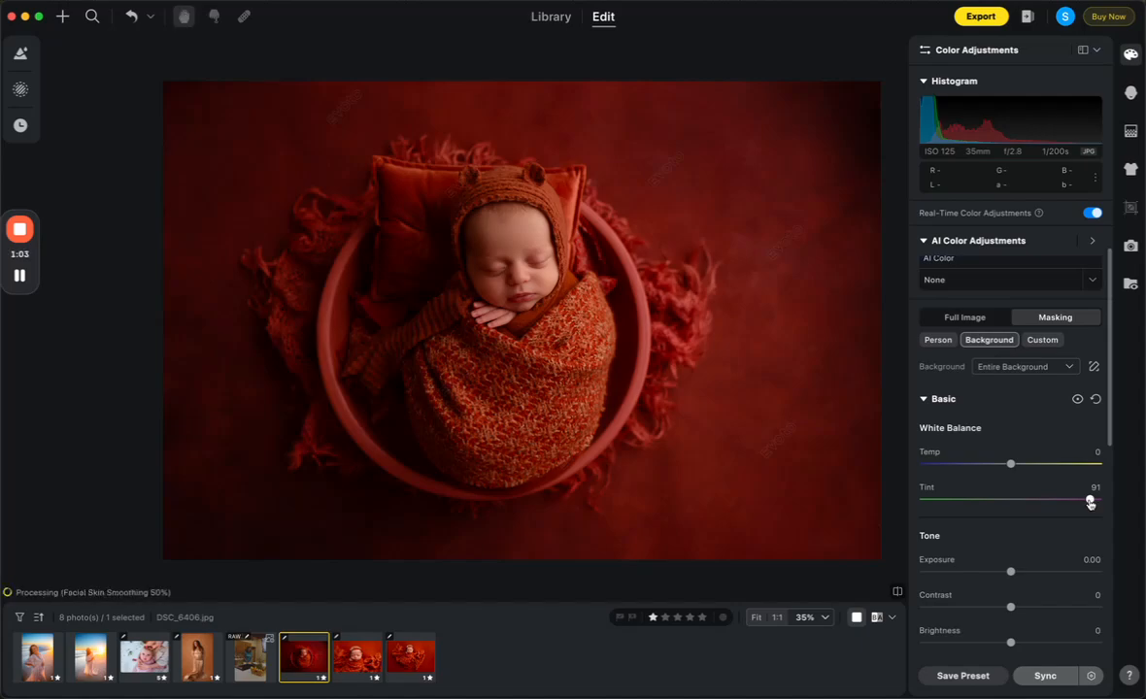
pyautogui.click(954, 466)
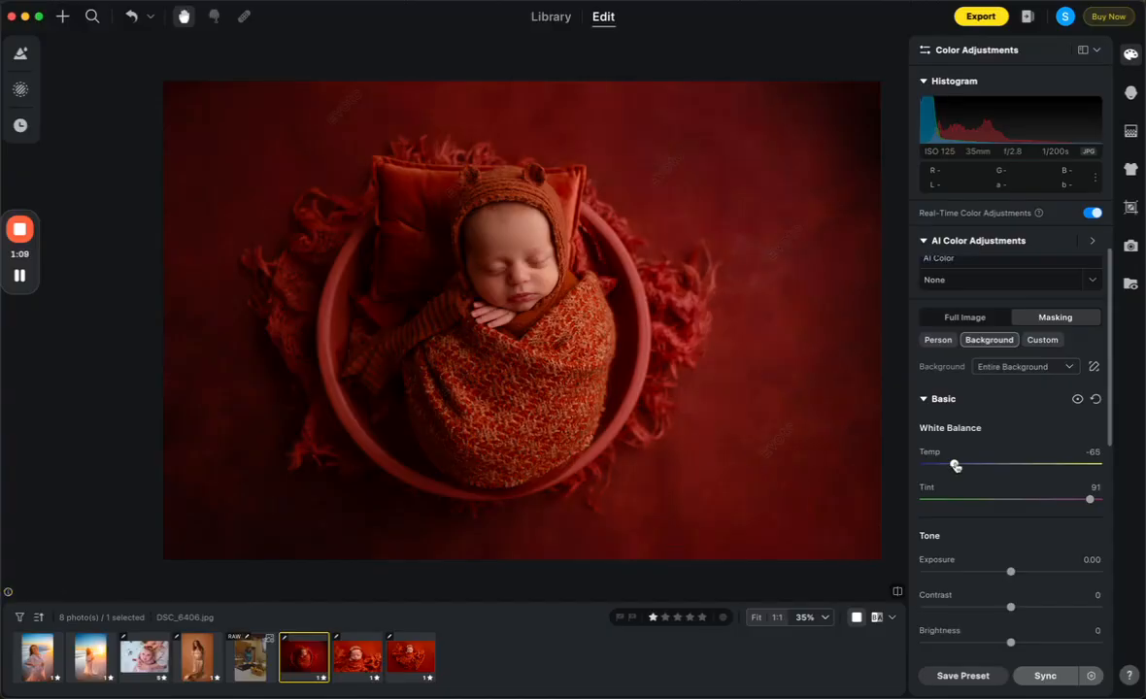
pyautogui.moveTo(957, 466); pyautogui.dragTo(980, 466)
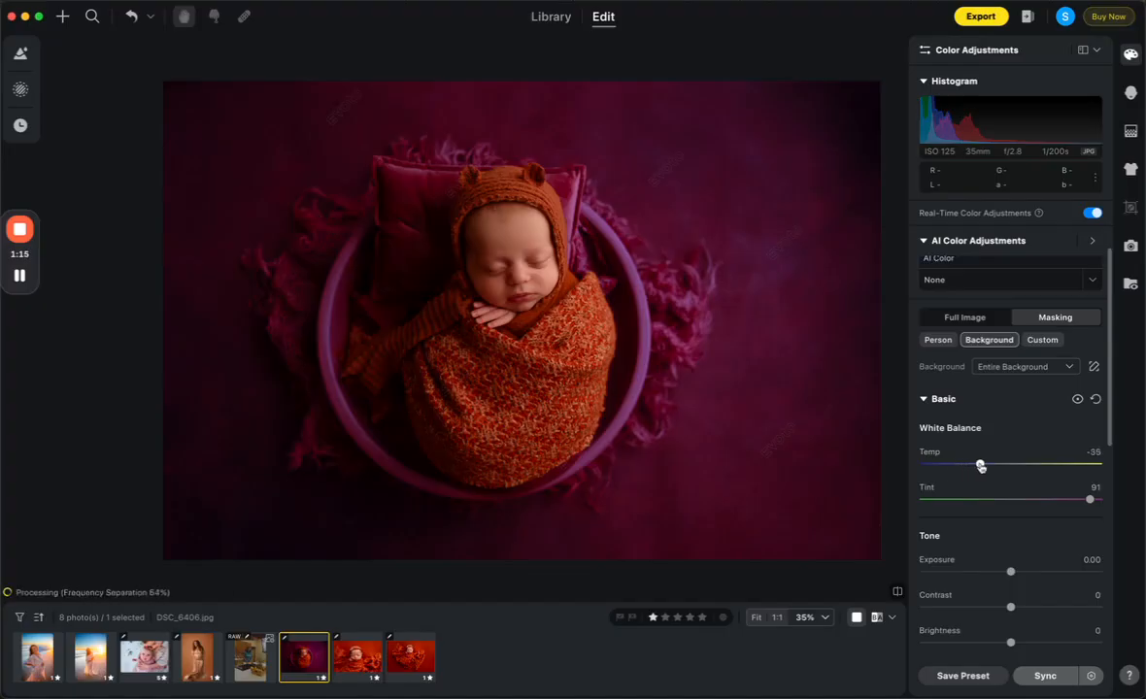
pyautogui.moveTo(980, 466); pyautogui.dragTo(964, 467)
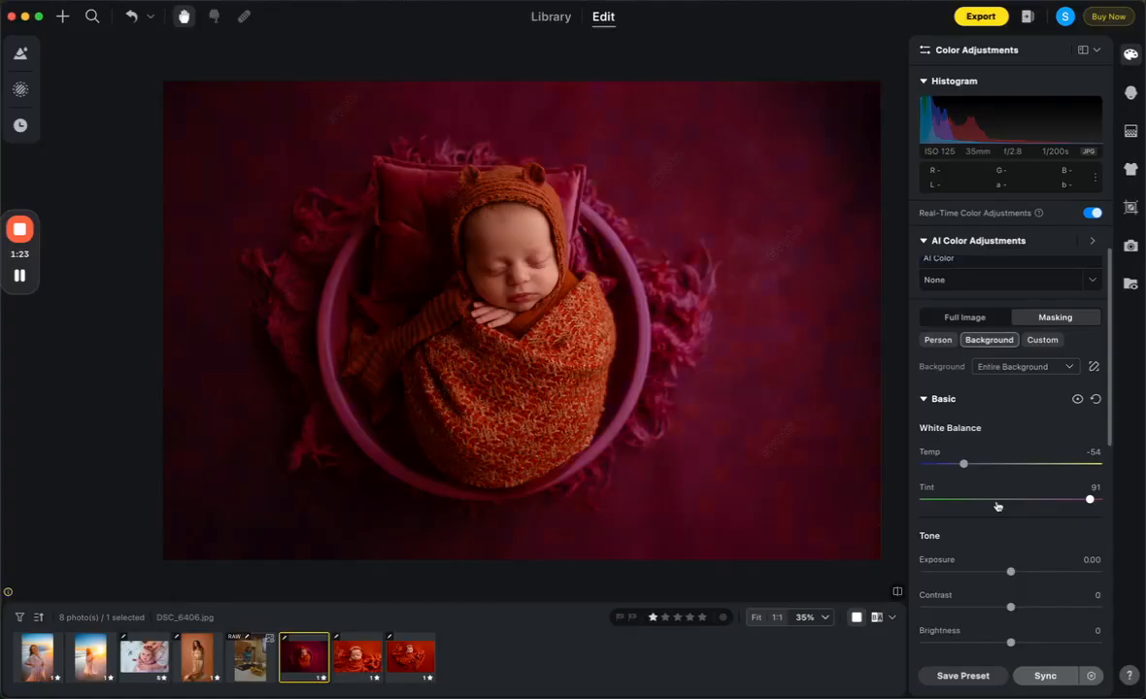
# Raise the background mask's Vibrance to 16.
pyautogui.scroll(-10, 997, 506)
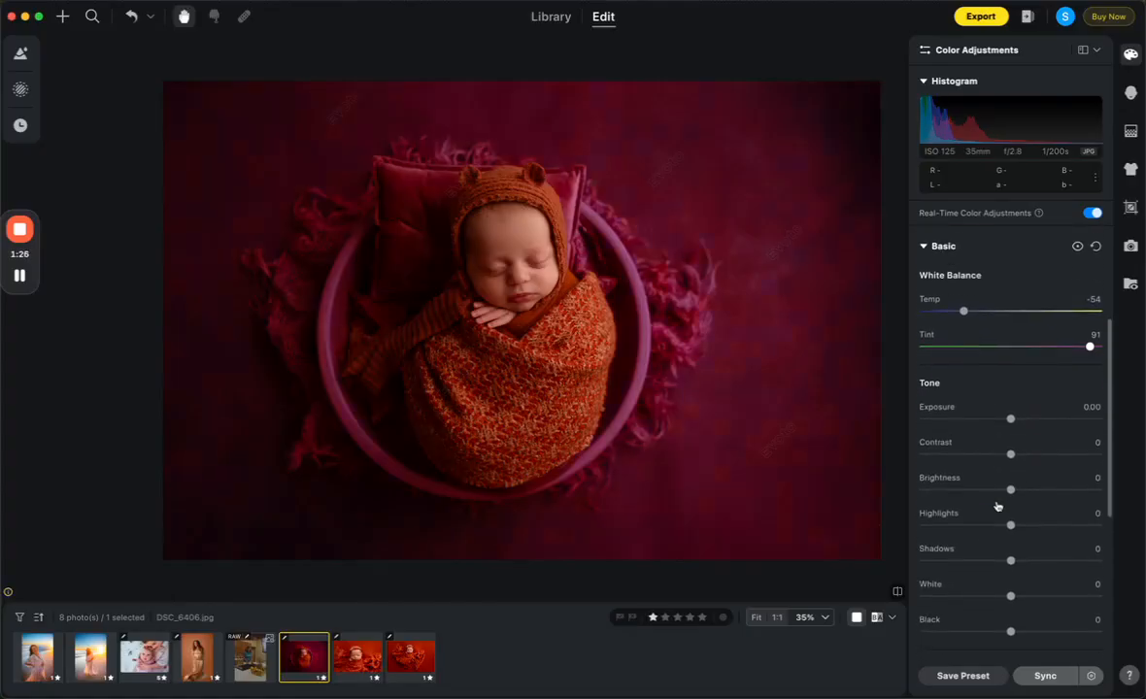
pyautogui.scroll(-2, 997, 506)
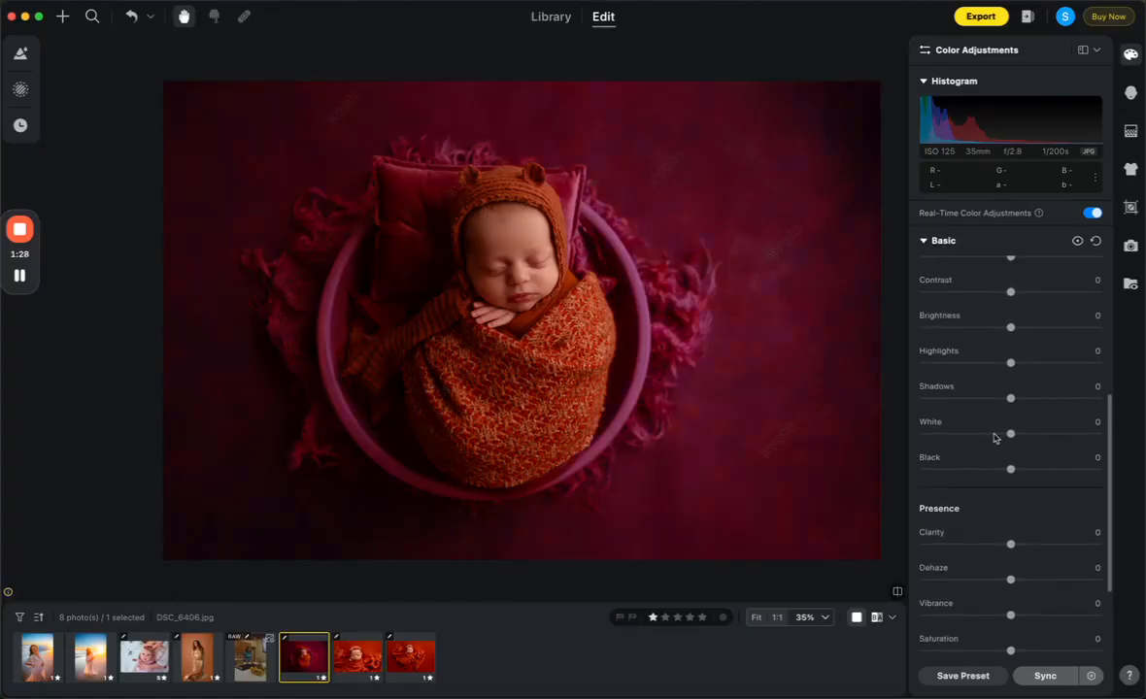
pyautogui.scroll(-5, 1010, 442)
pyautogui.moveTo(1012, 479); pyautogui.dragTo(1023, 479)
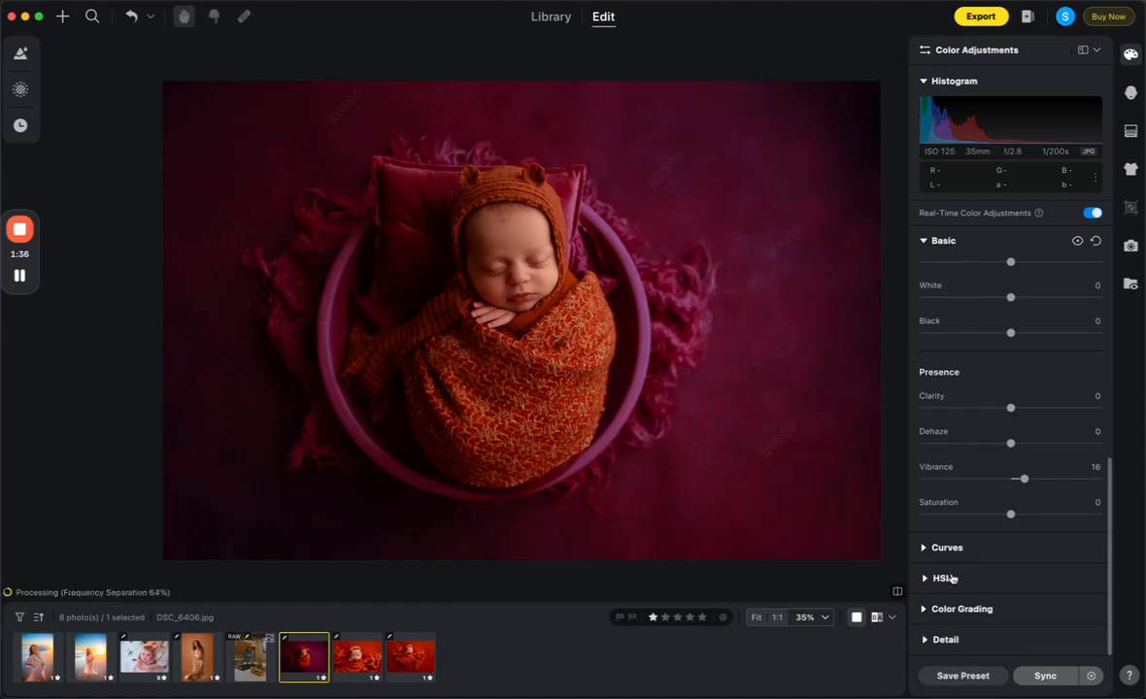
# Color grade the background mask's shadows with a slight blue-violet tint.
pyautogui.click(953, 614)
pyautogui.scroll(-5, 972, 544)
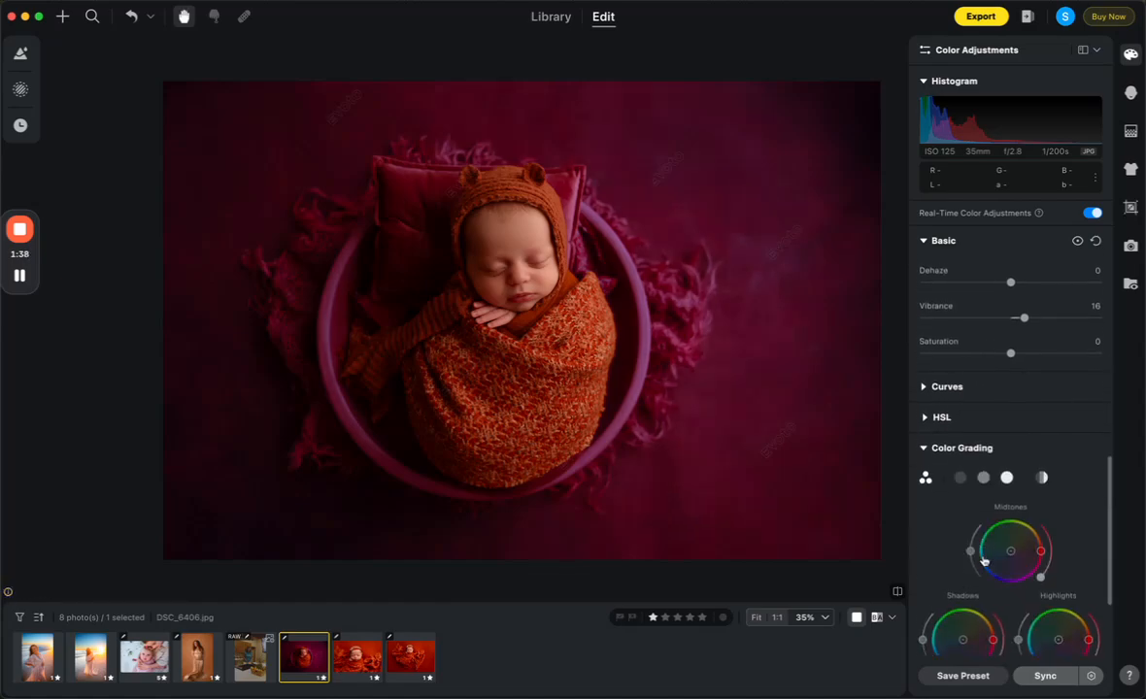
pyautogui.moveTo(962, 565); pyautogui.dragTo(968, 571)
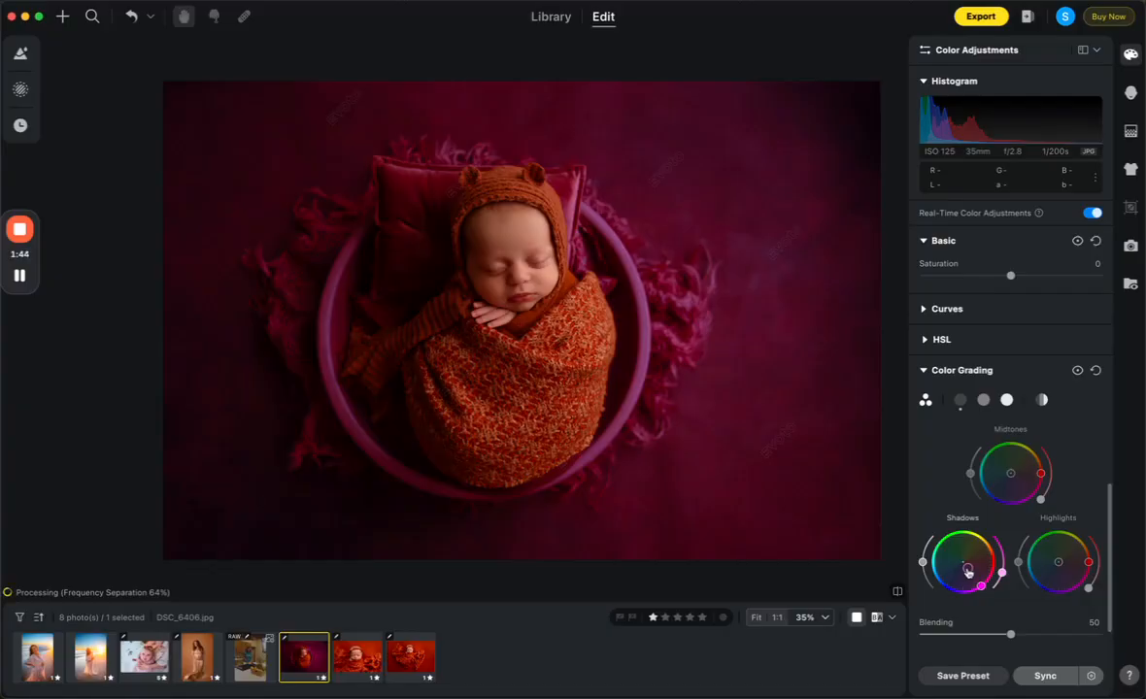
pyautogui.moveTo(968, 571); pyautogui.dragTo(963, 573)
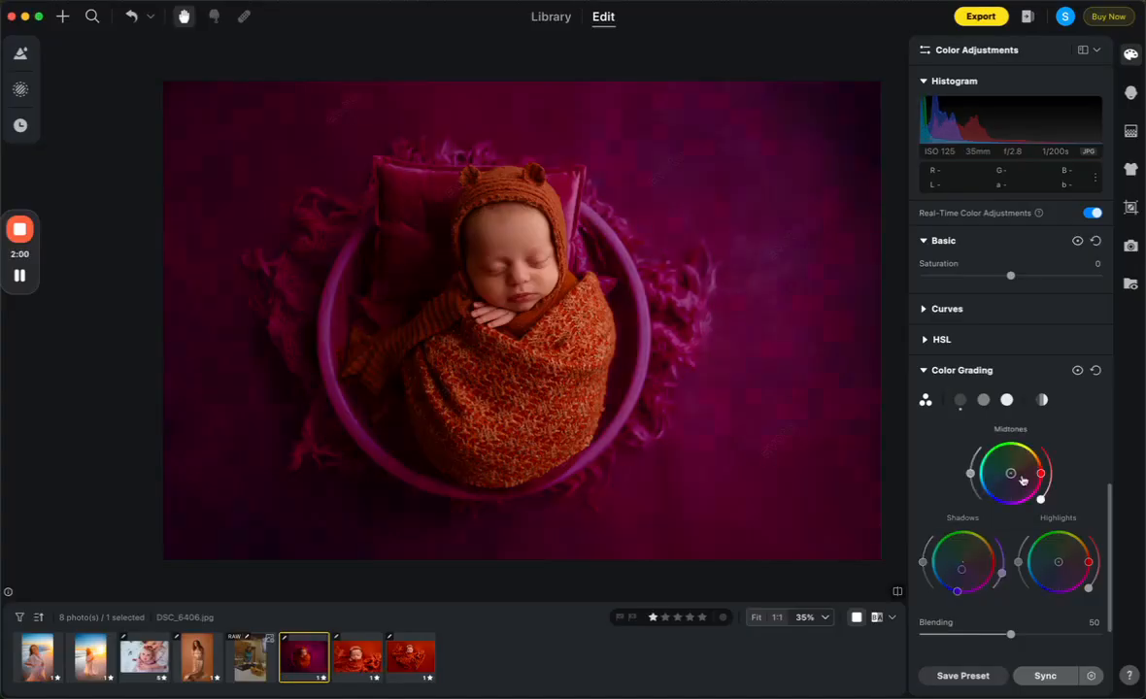
# Review the background's adjustments and compare the recolored photo with its original version.
pyautogui.scroll(10, 1021, 478)
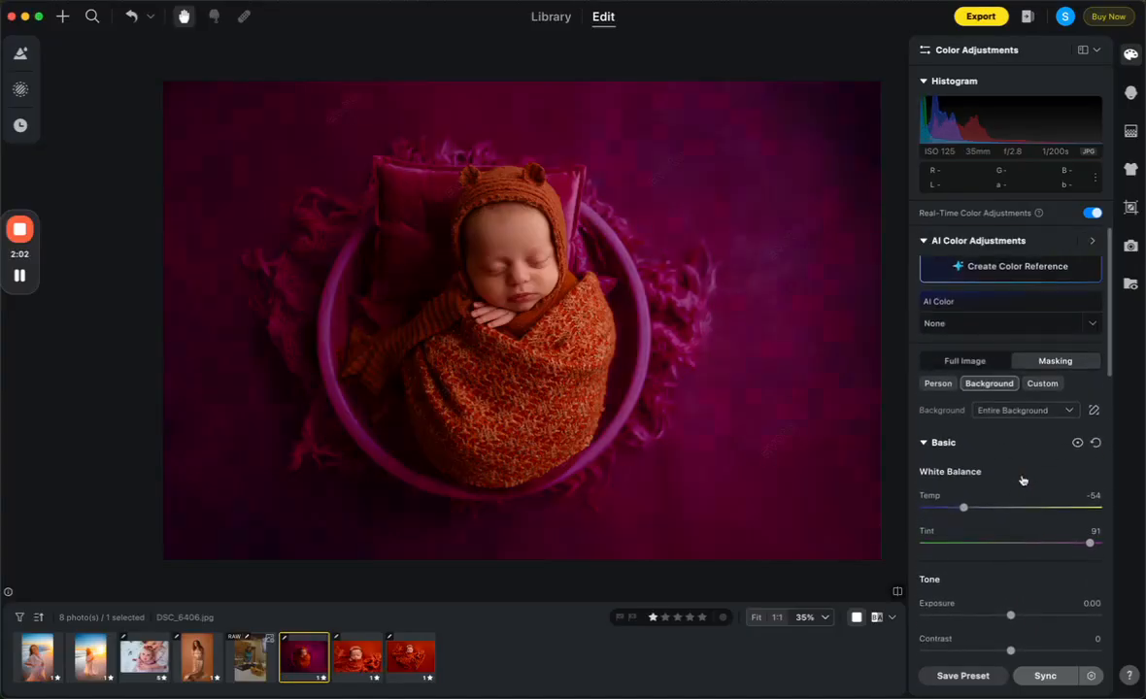
pyautogui.scroll(-3, 1022, 480)
pyautogui.scroll(2, 515, 323)
pyautogui.scroll(2, 515, 322)
pyautogui.click(897, 593)
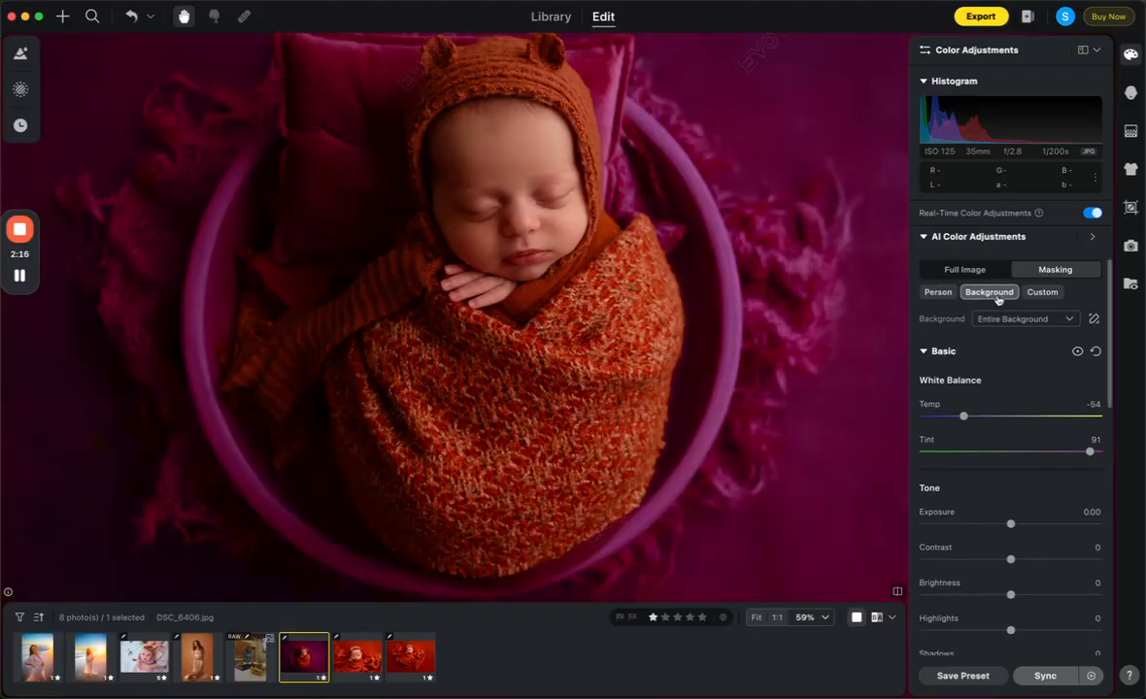
# Target the Clothes area of all persons for masked color adjustments.
pyautogui.click(938, 291)
pyautogui.click(1013, 374)
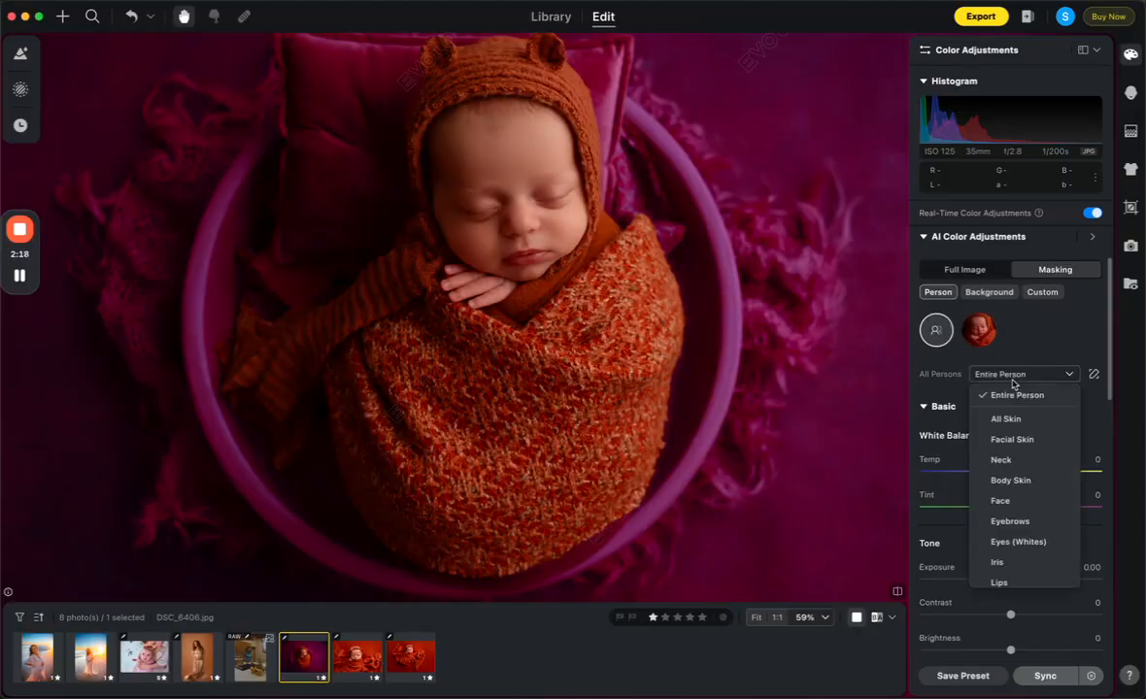
pyautogui.scroll(-5, 1015, 460)
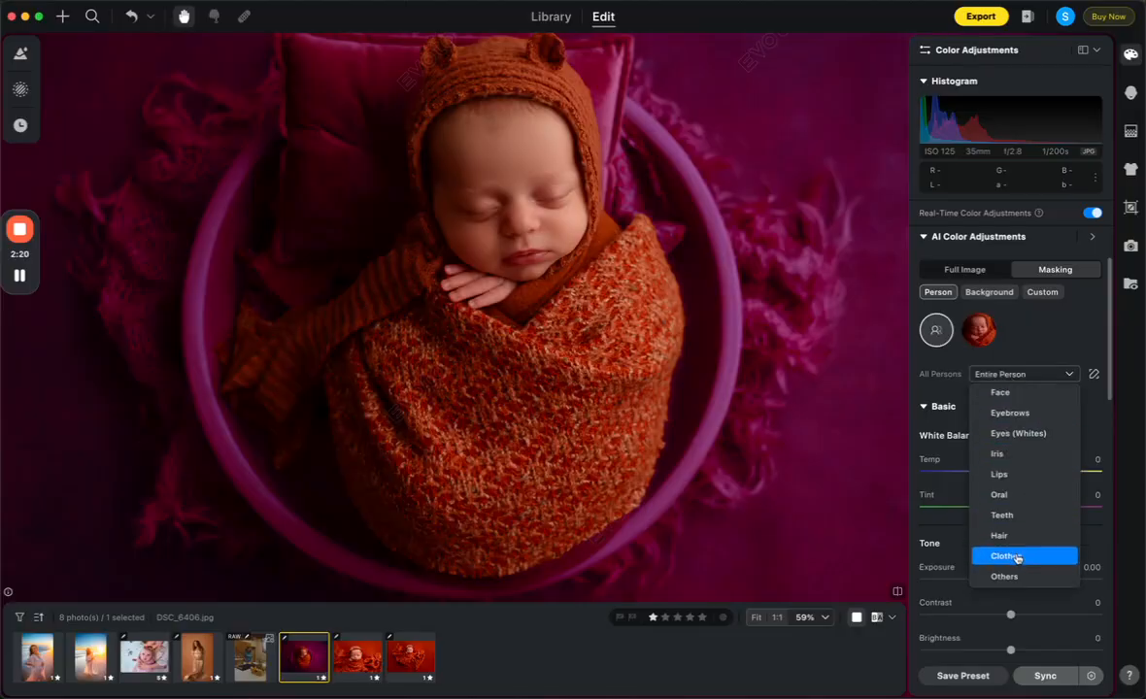
pyautogui.click(1017, 558)
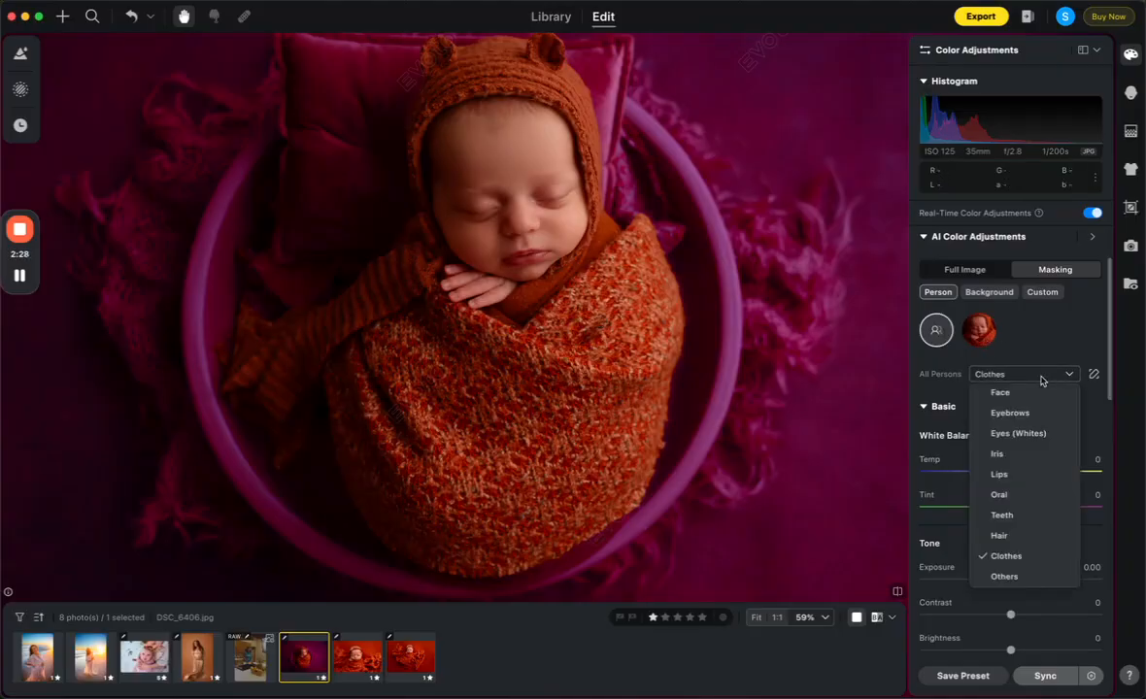
# Edit the Clothes mask and paint the baby's knitted bear bonnet into it with a brush size of about 82.
pyautogui.click(1094, 374)
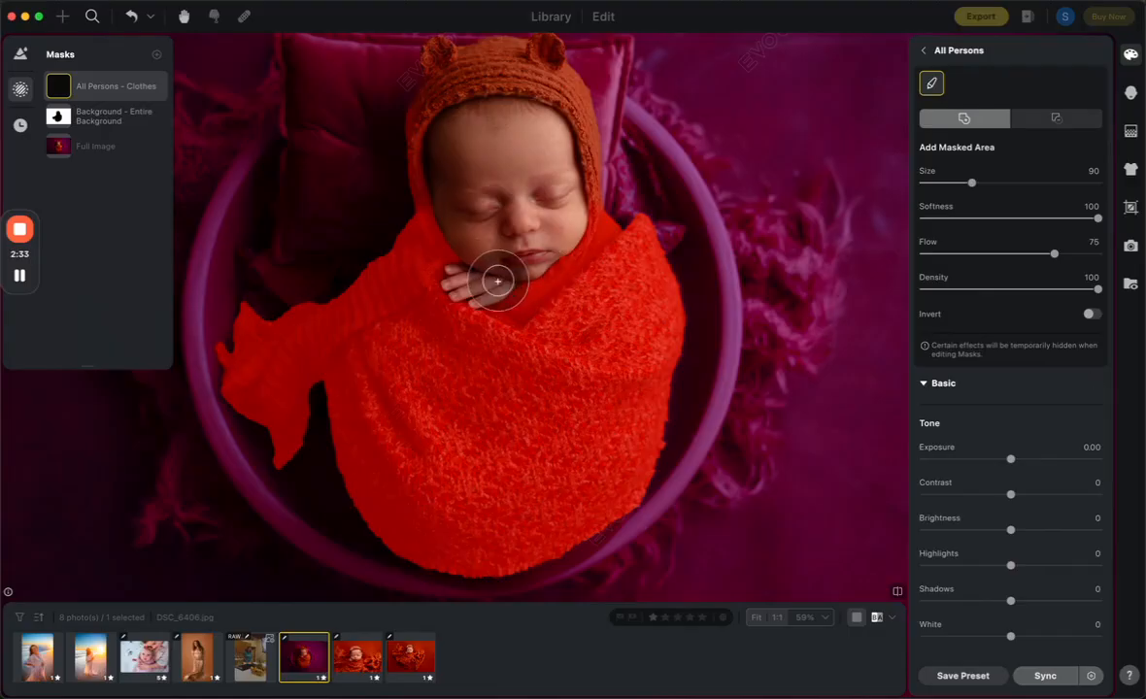
pyautogui.scroll(2, 498, 118)
pyautogui.scroll(2, 498, 118)
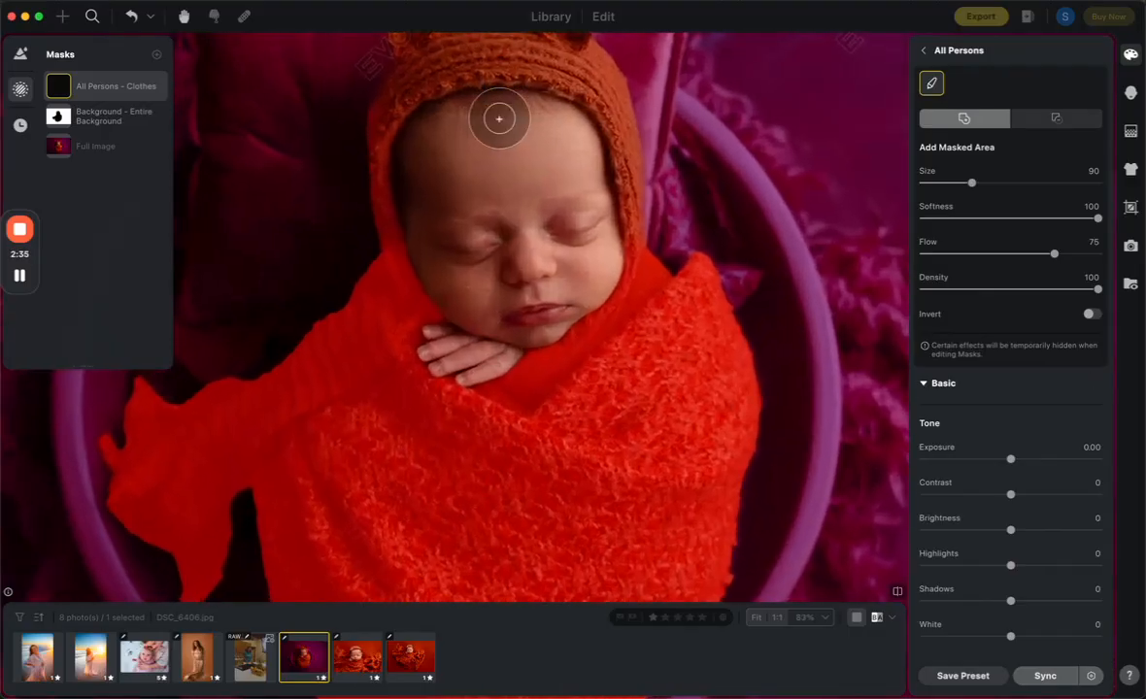
pyautogui.press('space')
pyautogui.moveTo(454, 115); pyautogui.dragTo(478, 288)
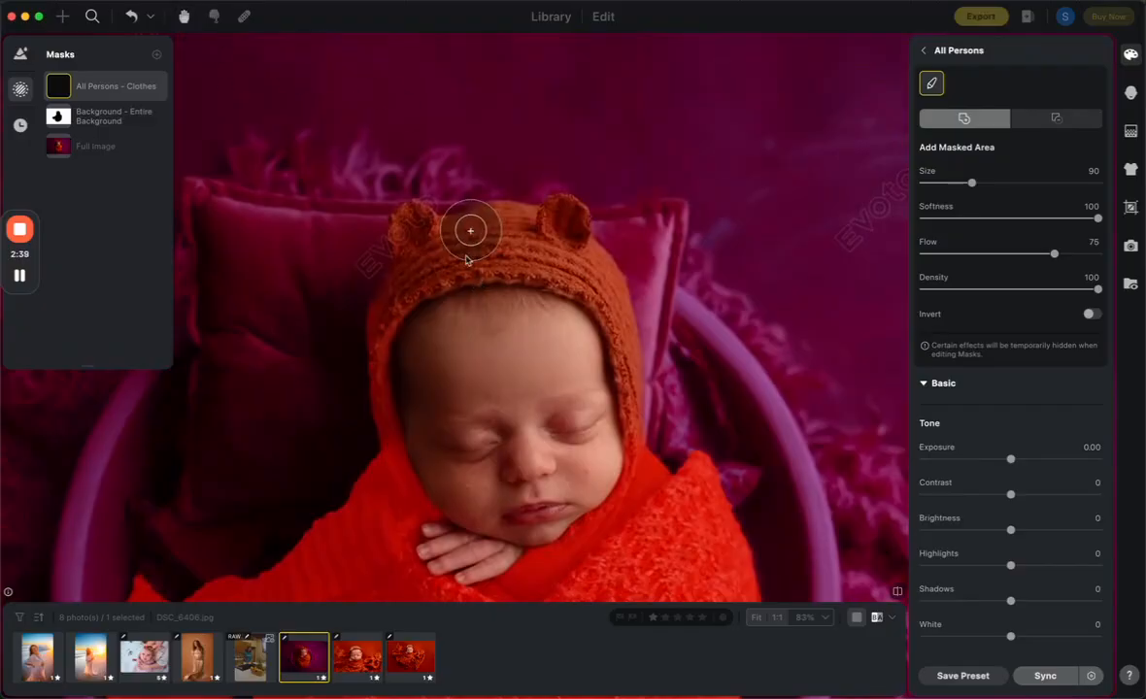
pyautogui.scroll(2, 460, 286)
pyautogui.press('[')
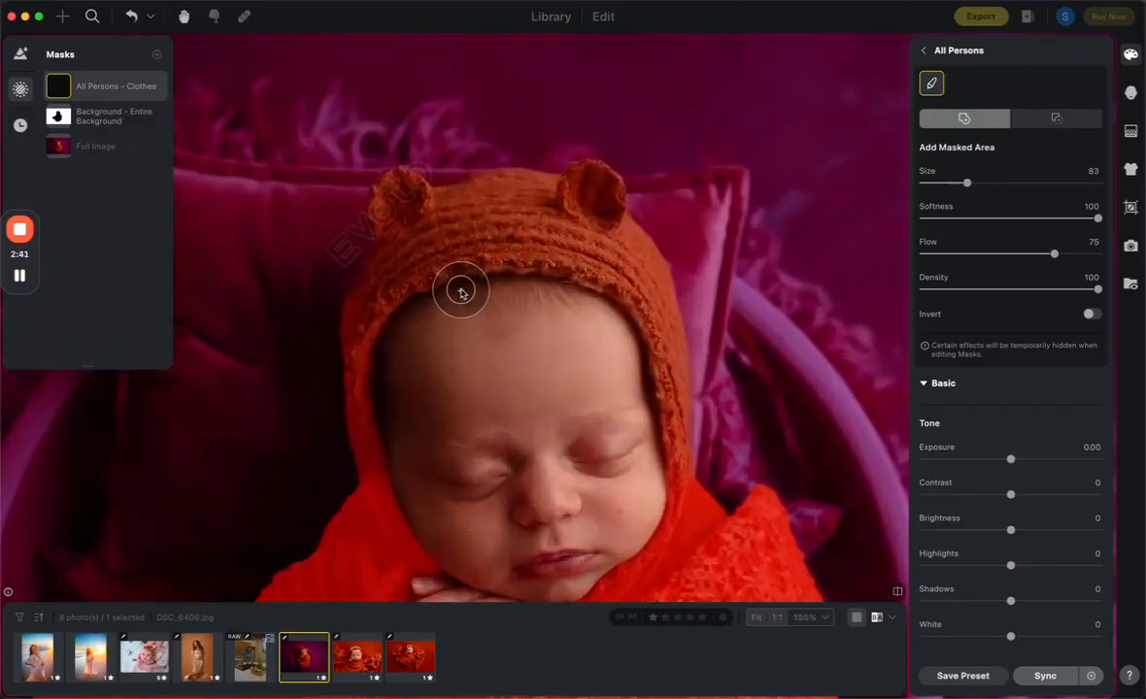
pyautogui.moveTo(439, 234)
pyautogui.mouseDown()
pyautogui.moveTo(405, 214)
pyautogui.moveTo(397, 186)
pyautogui.moveTo(534, 189)
pyautogui.moveTo(409, 228)
pyautogui.moveTo(606, 235)
pyautogui.moveTo(593, 192)
pyautogui.moveTo(601, 210)
pyautogui.moveTo(560, 247)
pyautogui.moveTo(443, 256)
pyautogui.moveTo(368, 307)
pyautogui.moveTo(532, 244)
pyautogui.moveTo(645, 297)
pyautogui.moveTo(639, 246)
pyautogui.moveTo(680, 454)
pyautogui.moveTo(612, 309)
pyautogui.mouseUp()
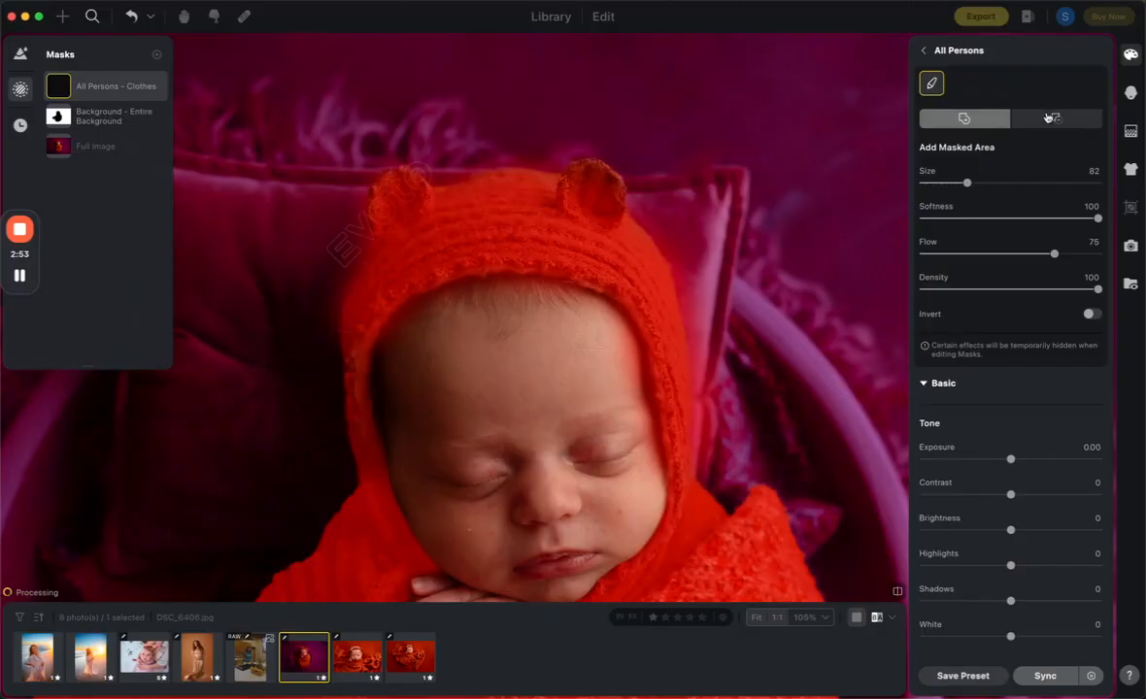
# Erase the mask overspill on the baby's face and on the pillow around the bonnet with a size 77 brush.
pyautogui.click(1053, 118)
pyautogui.scroll(-2, 665, 201)
pyautogui.moveTo(662, 202)
pyautogui.mouseDown()
pyautogui.moveTo(731, 365)
pyautogui.moveTo(734, 469)
pyautogui.mouseUp()
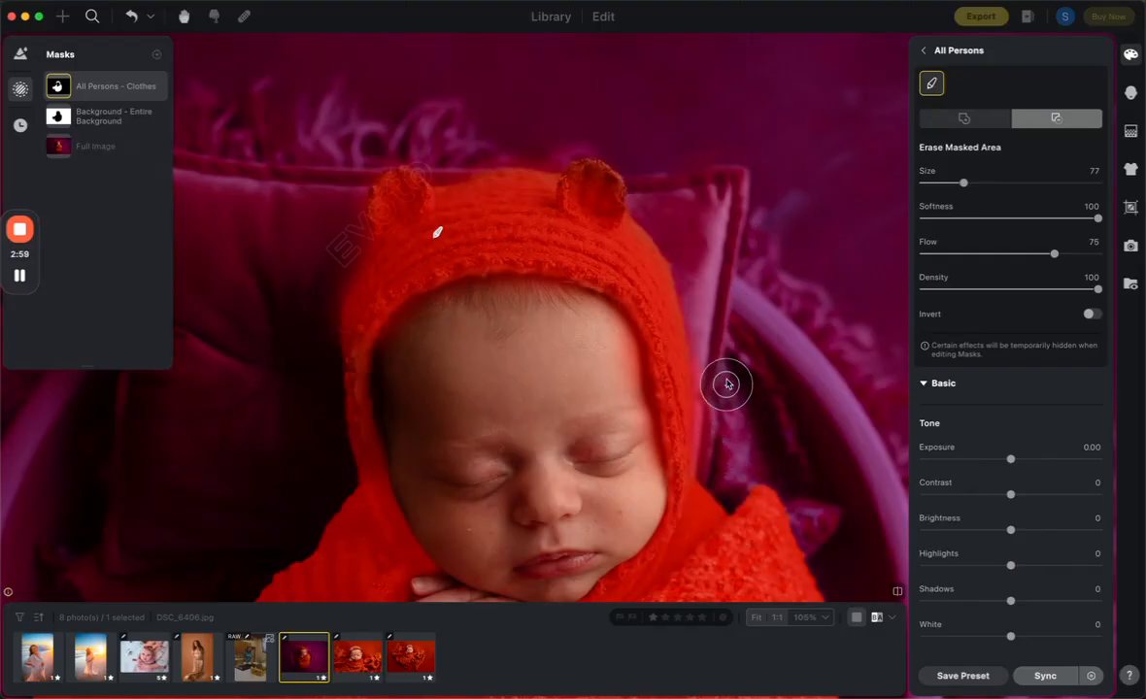
pyautogui.moveTo(617, 384)
pyautogui.mouseDown()
pyautogui.moveTo(614, 351)
pyautogui.moveTo(649, 525)
pyautogui.moveTo(639, 529)
pyautogui.mouseUp()
pyautogui.moveTo(402, 343)
pyautogui.mouseDown()
pyautogui.moveTo(430, 319)
pyautogui.moveTo(516, 304)
pyautogui.moveTo(583, 330)
pyautogui.mouseUp()
pyautogui.moveTo(329, 241)
pyautogui.mouseDown()
pyautogui.moveTo(292, 314)
pyautogui.moveTo(293, 349)
pyautogui.moveTo(341, 150)
pyautogui.moveTo(573, 143)
pyautogui.mouseUp()
# Paint the missed areas along the top of the bonnet back into the Clothes mask and finish mask editing.
pyautogui.click(964, 118)
pyautogui.moveTo(563, 193)
pyautogui.mouseDown()
pyautogui.moveTo(594, 186)
pyautogui.moveTo(550, 213)
pyautogui.moveTo(466, 183)
pyautogui.mouseUp()
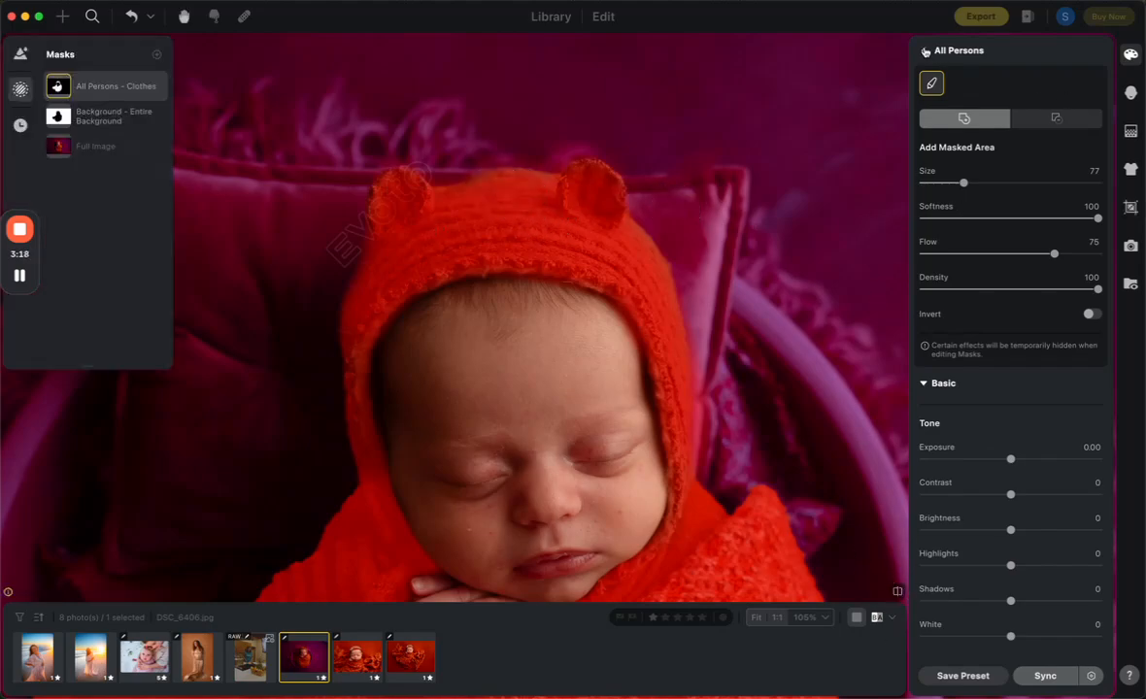
pyautogui.click(926, 50)
pyautogui.scroll(-1, 1000, 340)
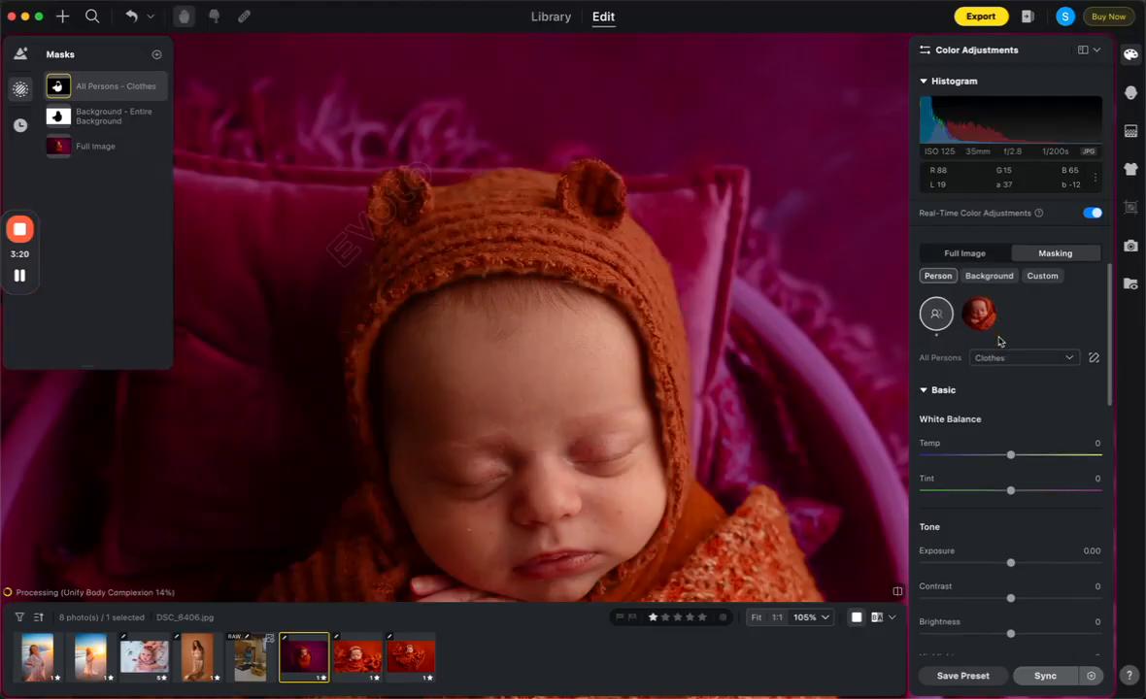
# Match the Clothes mask's white balance to the background mask, with Temp -54 and Tint 91.
pyautogui.click(991, 276)
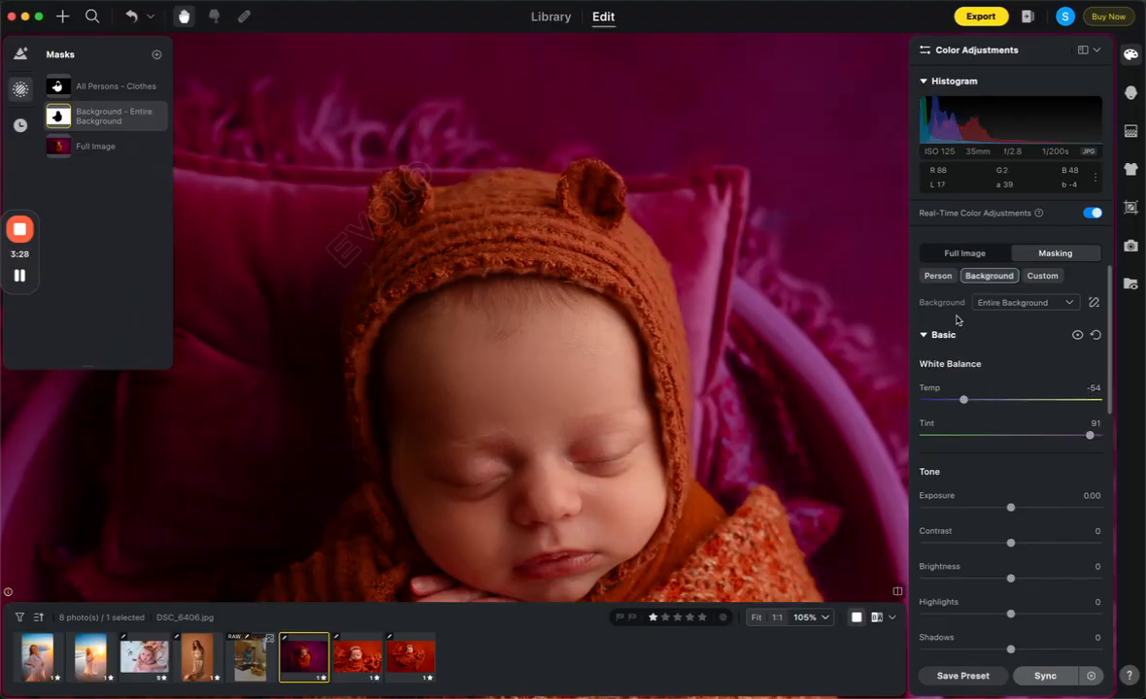
pyautogui.click(934, 276)
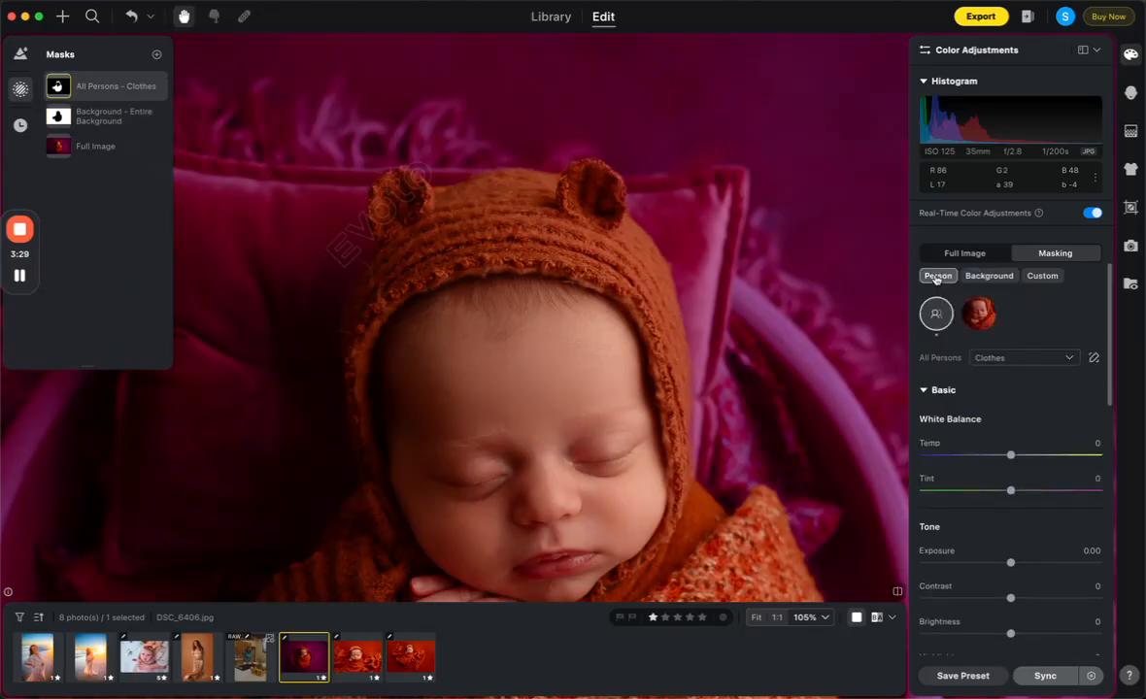
pyautogui.click(1081, 442)
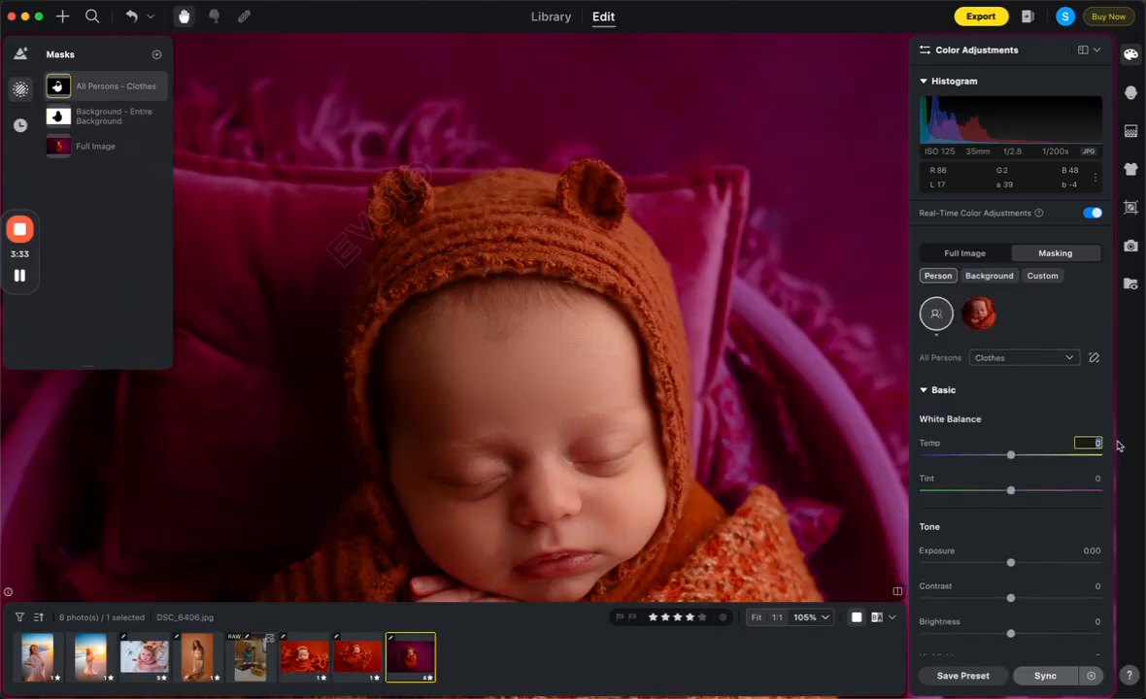
pyautogui.moveTo(1010, 454); pyautogui.dragTo(957, 456)
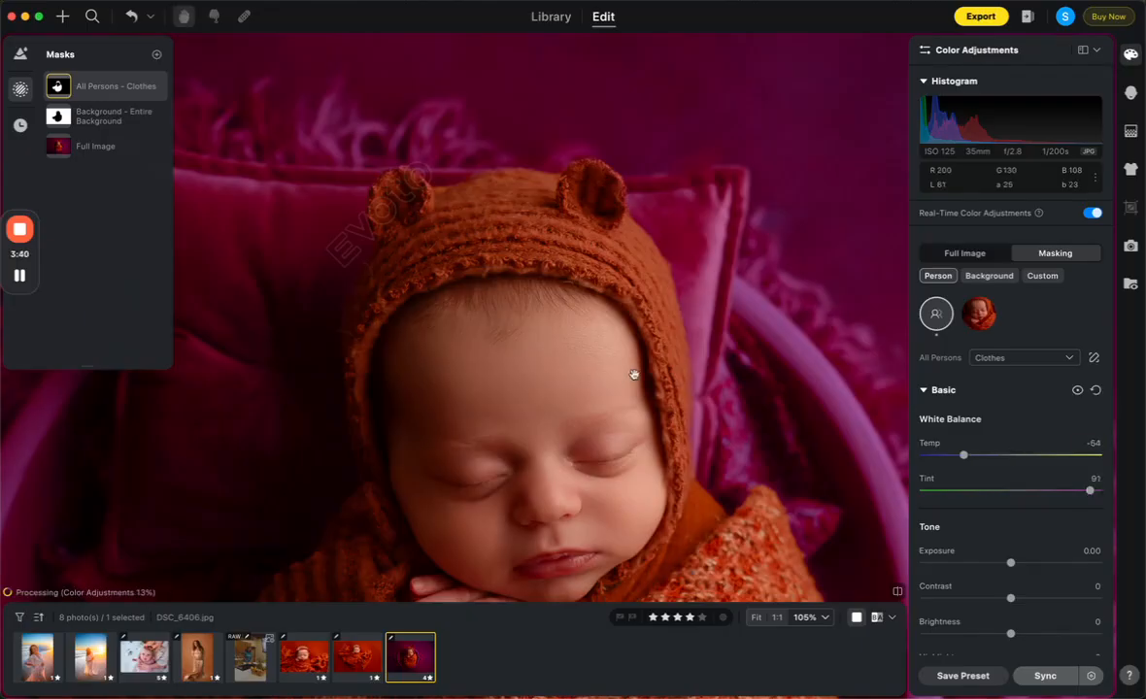
pyautogui.scroll(-3, 633, 376)
pyautogui.scroll(-1, 633, 377)
pyautogui.moveTo(633, 375); pyautogui.dragTo(604, 267)
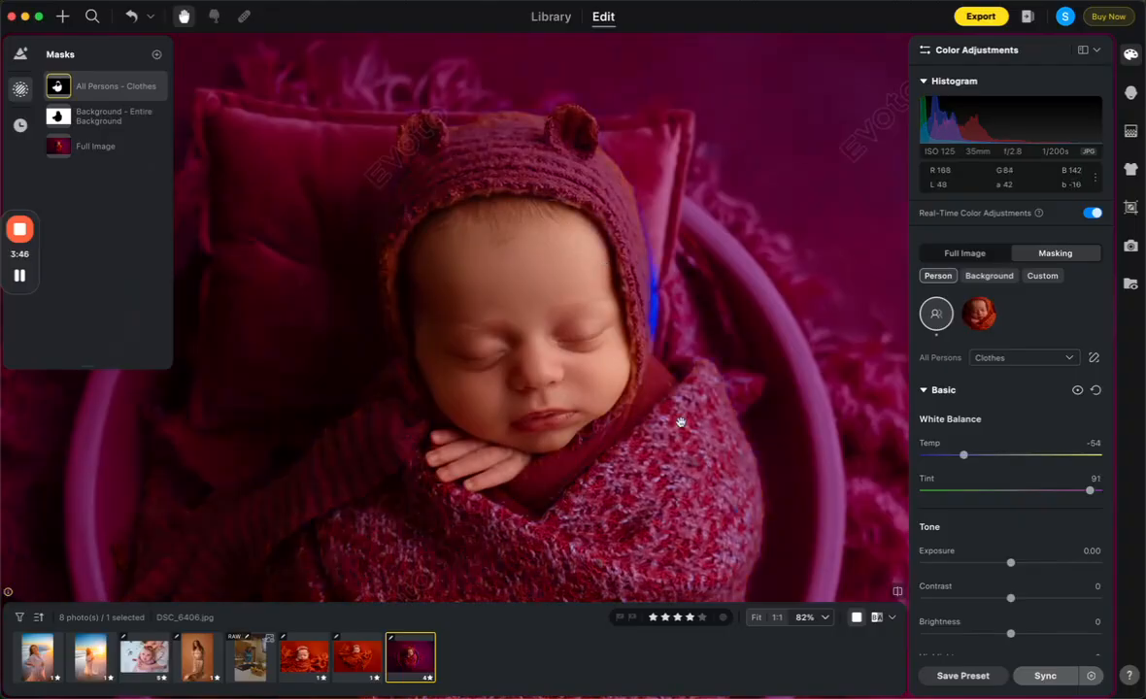
# Erase the Clothes mask's blue overspill on the pillow beside the bonnet with a size 68 brush, and repaint the bonnet's edge along the face.
pyautogui.scroll(-3, 680, 421)
pyautogui.scroll(5, 679, 424)
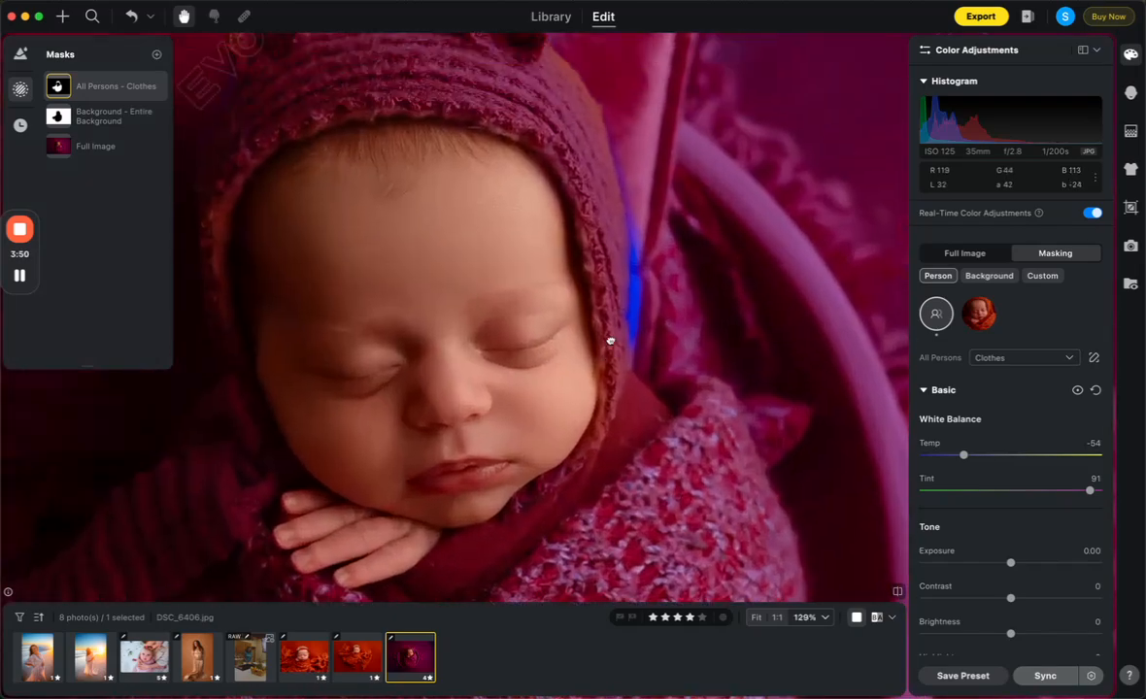
pyautogui.moveTo(610, 341); pyautogui.dragTo(605, 380)
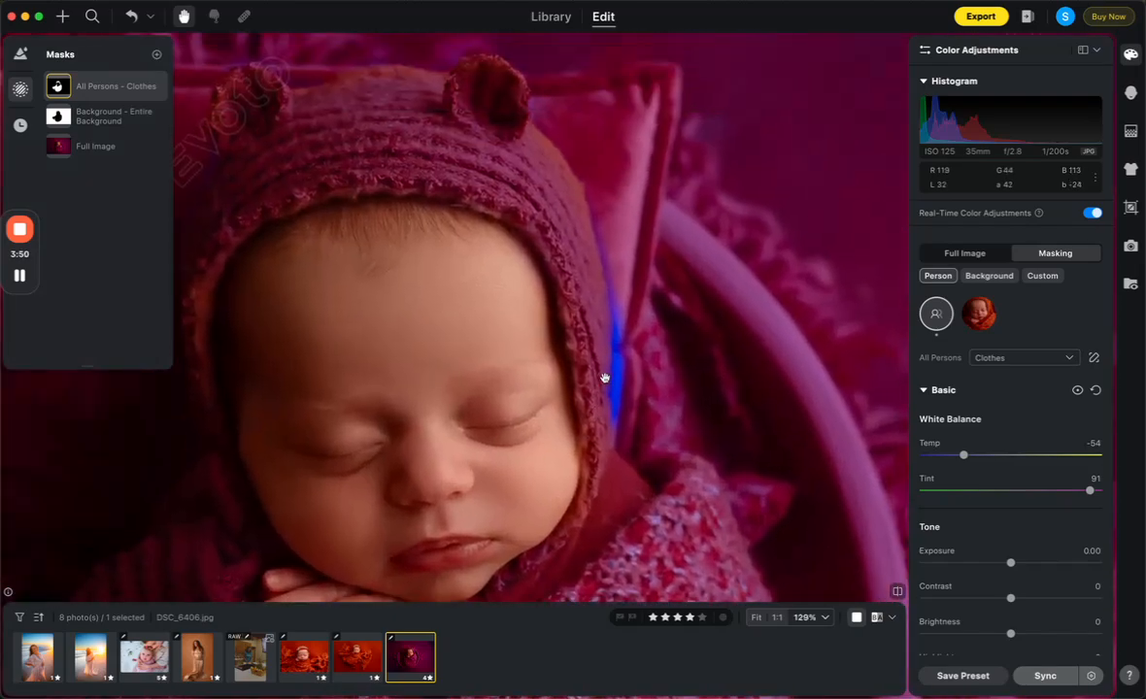
pyautogui.moveTo(598, 246); pyautogui.dragTo(670, 276)
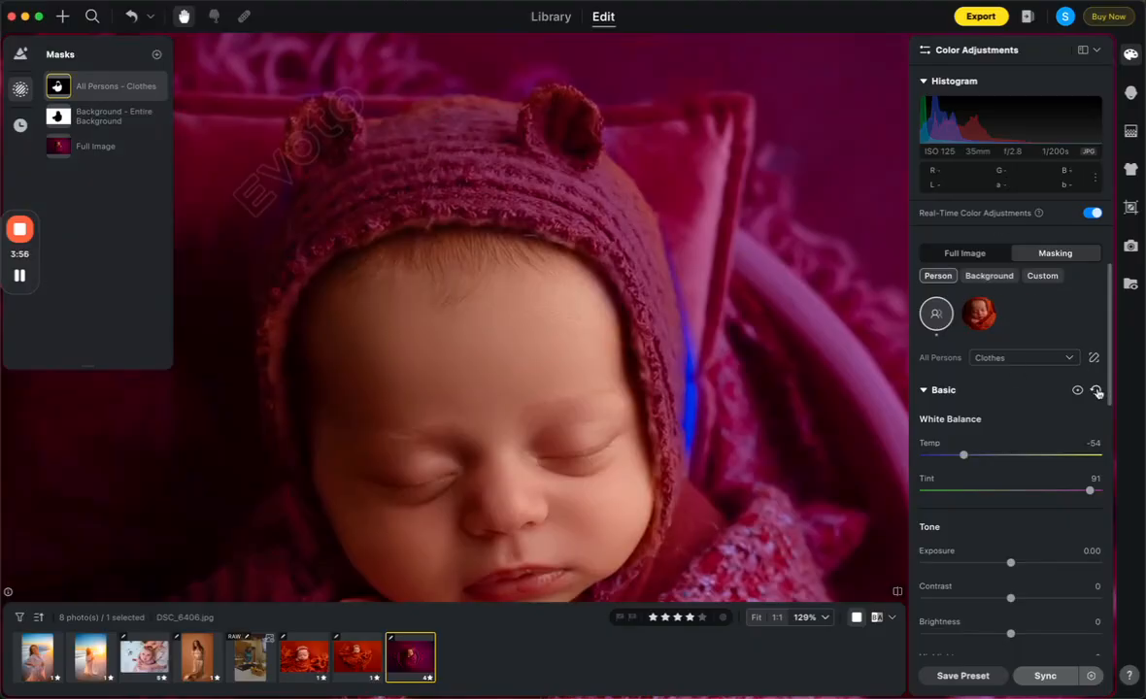
pyautogui.click(1094, 359)
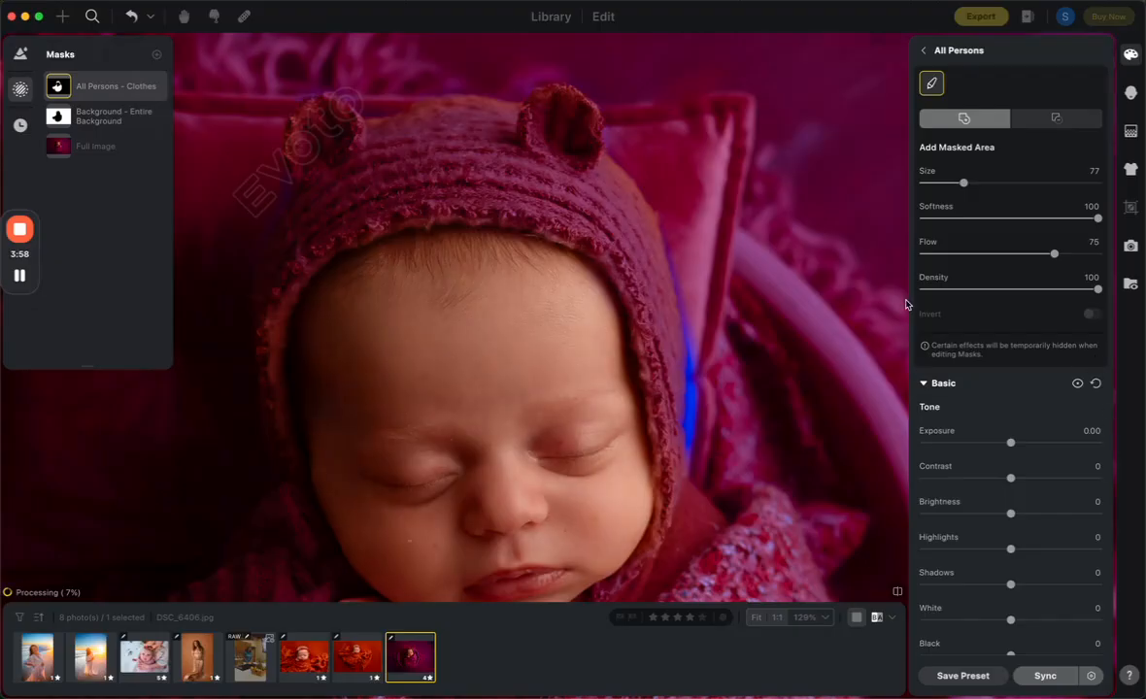
pyautogui.click(1056, 118)
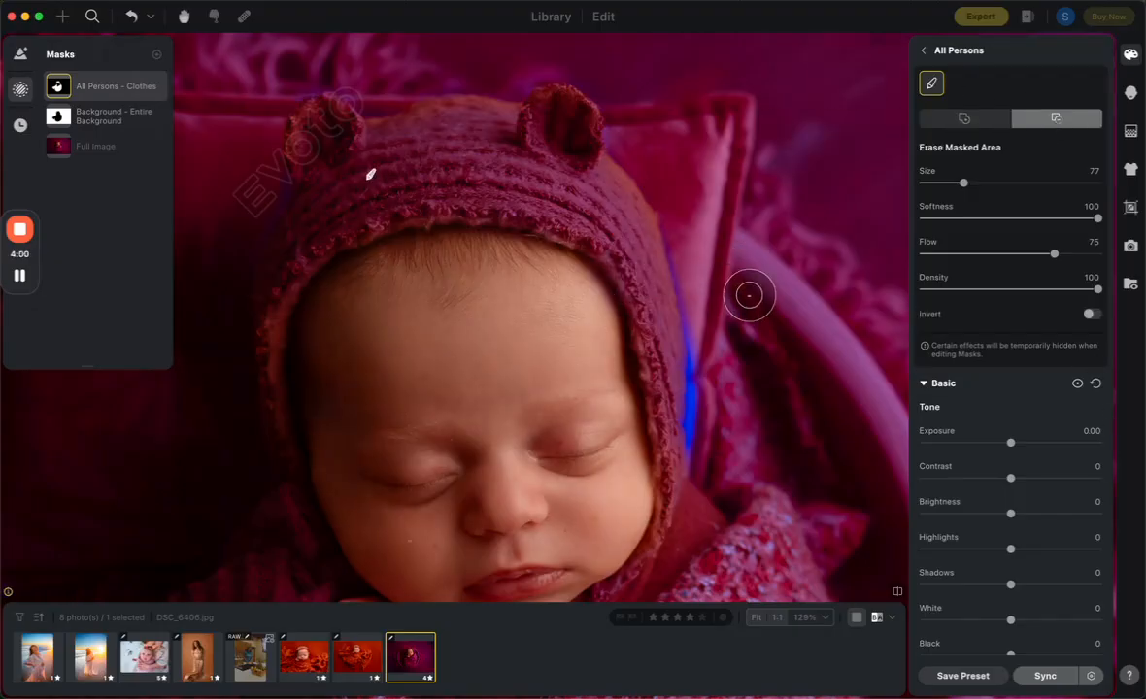
pyautogui.press('[')
pyautogui.press('[')
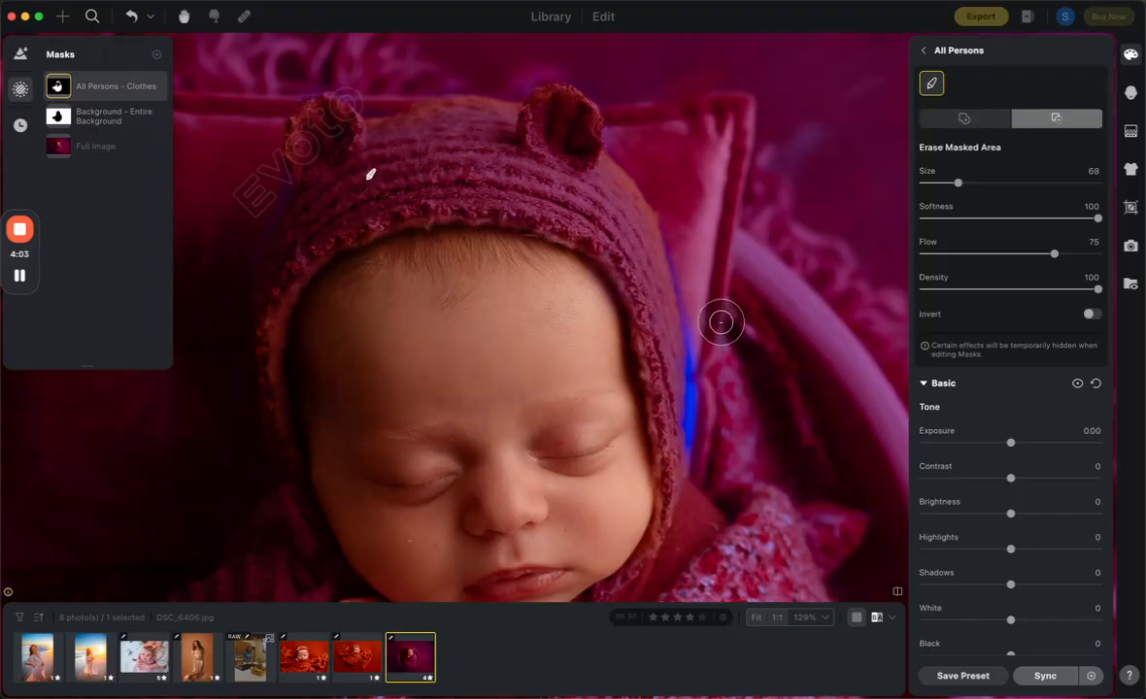
pyautogui.moveTo(703, 436)
pyautogui.mouseDown()
pyautogui.moveTo(704, 361)
pyautogui.moveTo(696, 459)
pyautogui.moveTo(714, 402)
pyautogui.mouseUp()
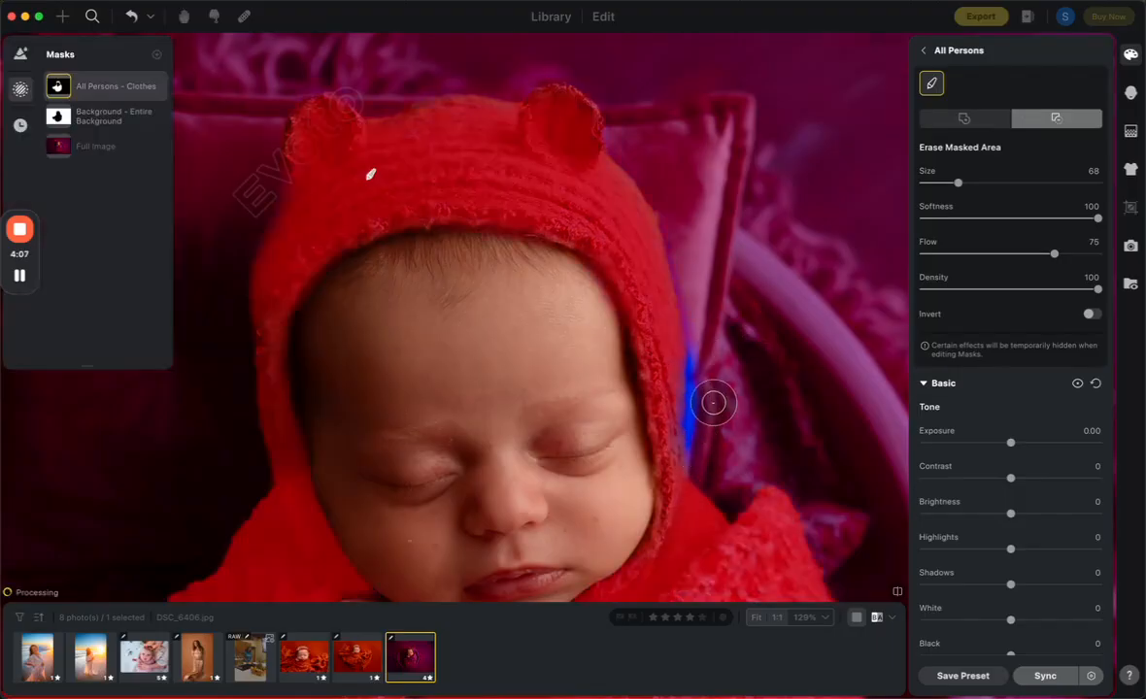
pyautogui.click(966, 119)
pyautogui.moveTo(649, 499)
pyautogui.mouseDown()
pyautogui.moveTo(673, 460)
pyautogui.moveTo(677, 343)
pyautogui.moveTo(672, 484)
pyautogui.moveTo(656, 287)
pyautogui.moveTo(633, 233)
pyautogui.mouseUp()
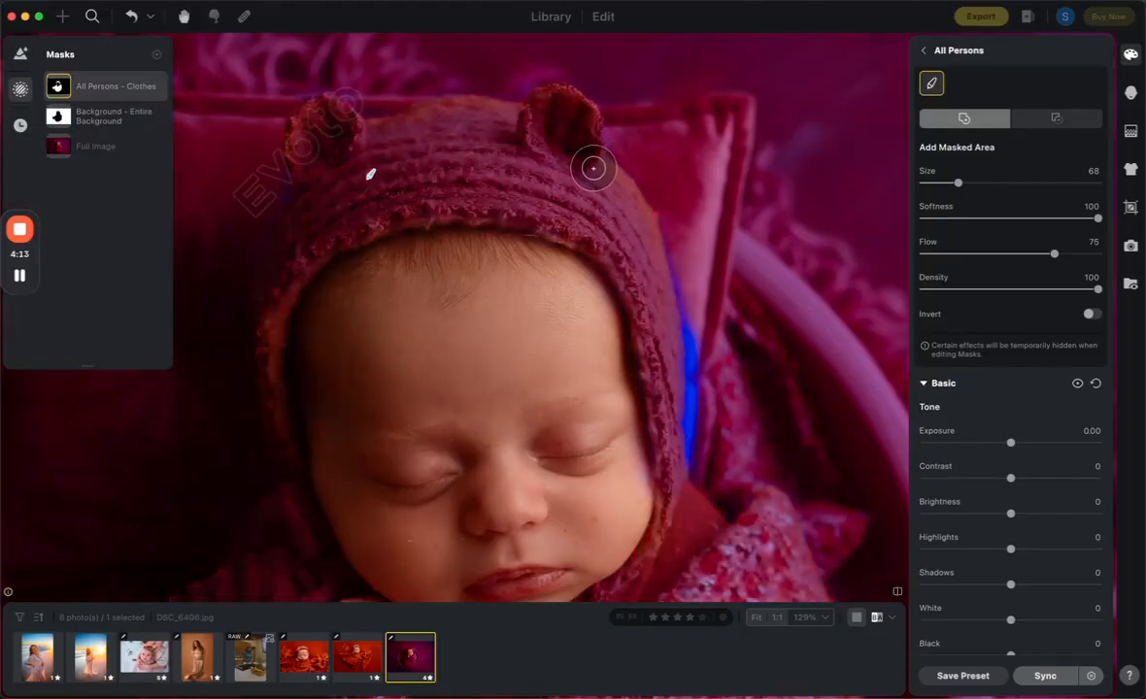
# Erase the remaining blue overspill between the bonnet and the pillow from the Clothes mask with a size 60 brush, and check the cleaned edge.
pyautogui.click(1057, 117)
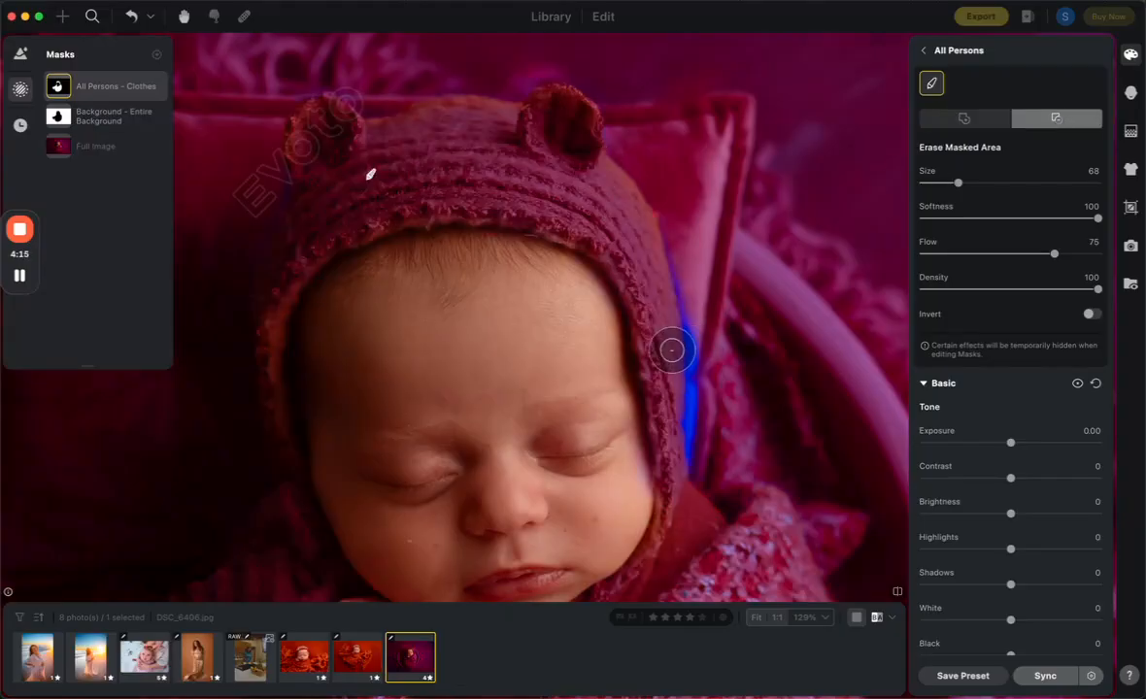
pyautogui.press('[')
pyautogui.press('[')
pyautogui.press('[')
pyautogui.press('[')
pyautogui.press('[')
pyautogui.press('[')
pyautogui.press('[')
pyautogui.moveTo(710, 365)
pyautogui.mouseDown()
pyautogui.moveTo(700, 433)
pyautogui.moveTo(710, 303)
pyautogui.moveTo(703, 354)
pyautogui.moveTo(698, 304)
pyautogui.moveTo(706, 480)
pyautogui.mouseUp()
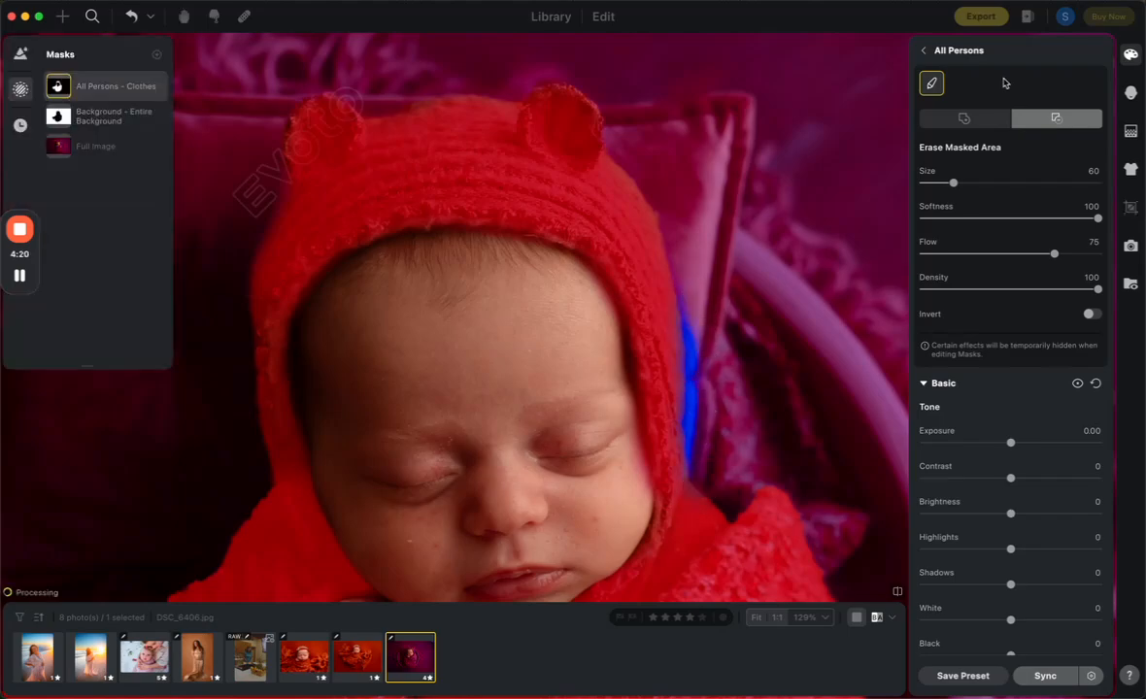
pyautogui.click(965, 118)
pyautogui.scroll(-4, 671, 256)
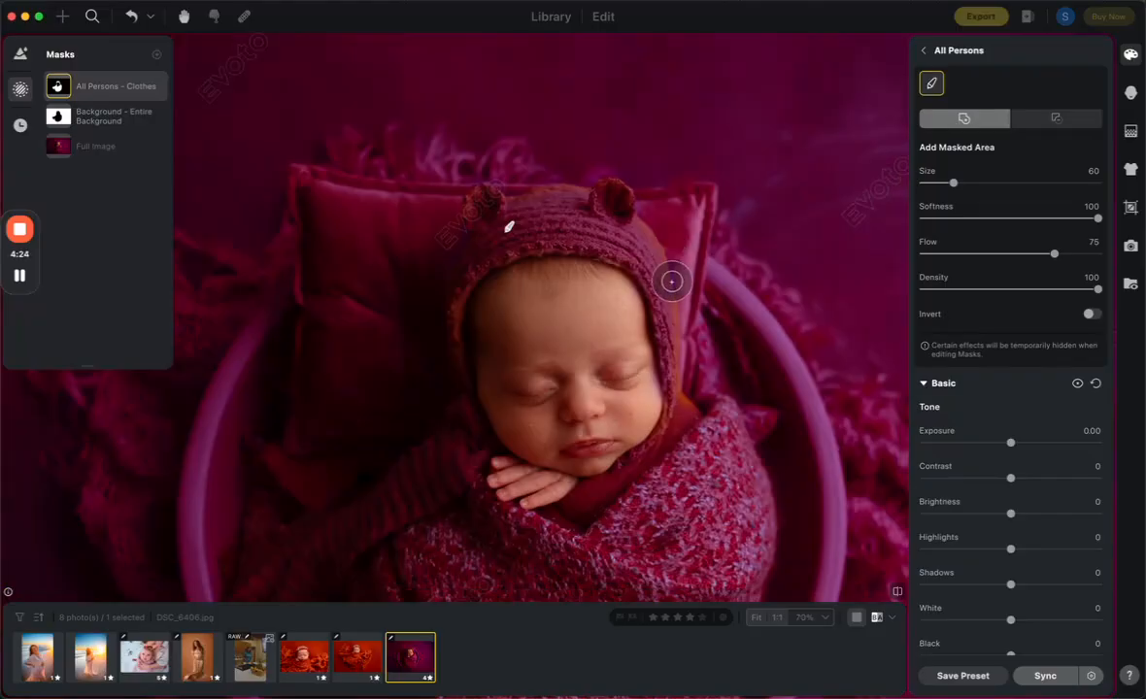
pyautogui.scroll(5, 671, 281)
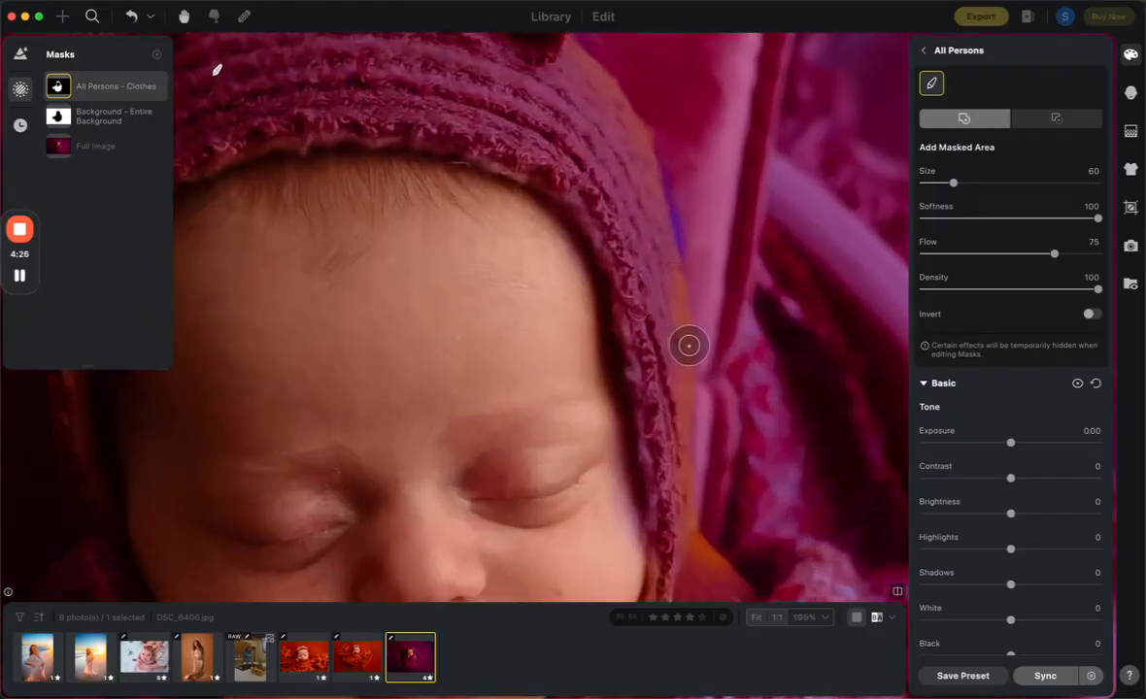
pyautogui.scroll(-10, 616, 205)
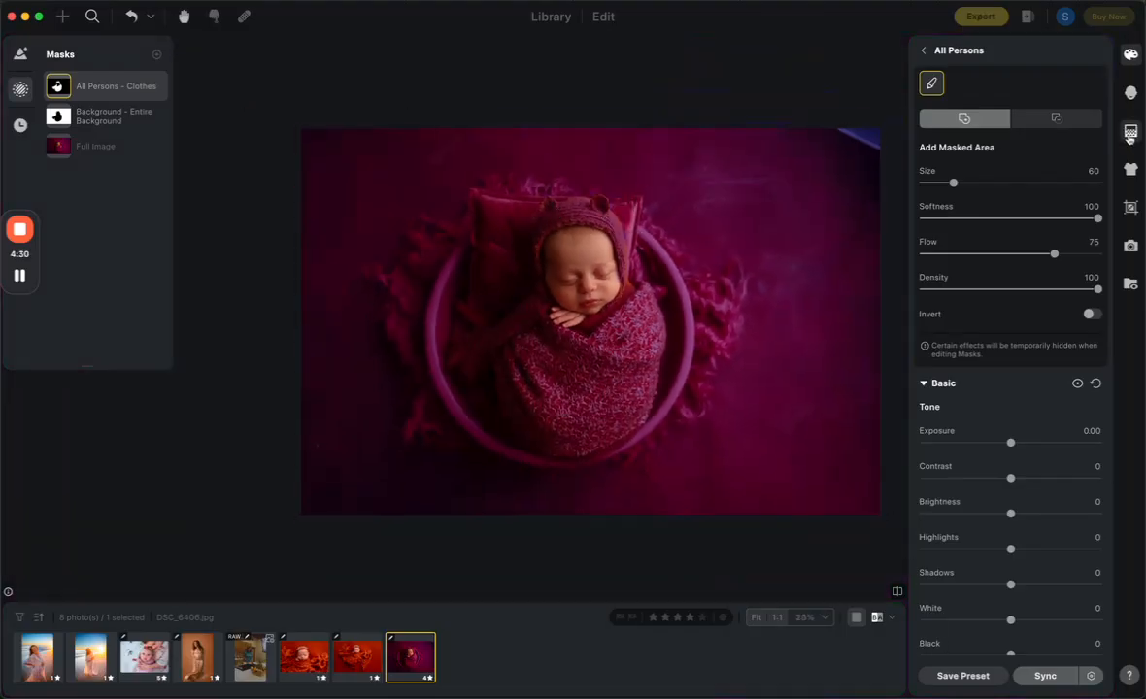
# Leave mask editing for Portrait Retouching, compare the photo with its original, and inspect the recolored bonnet and surroundings.
pyautogui.click(1129, 134)
pyautogui.click(1131, 94)
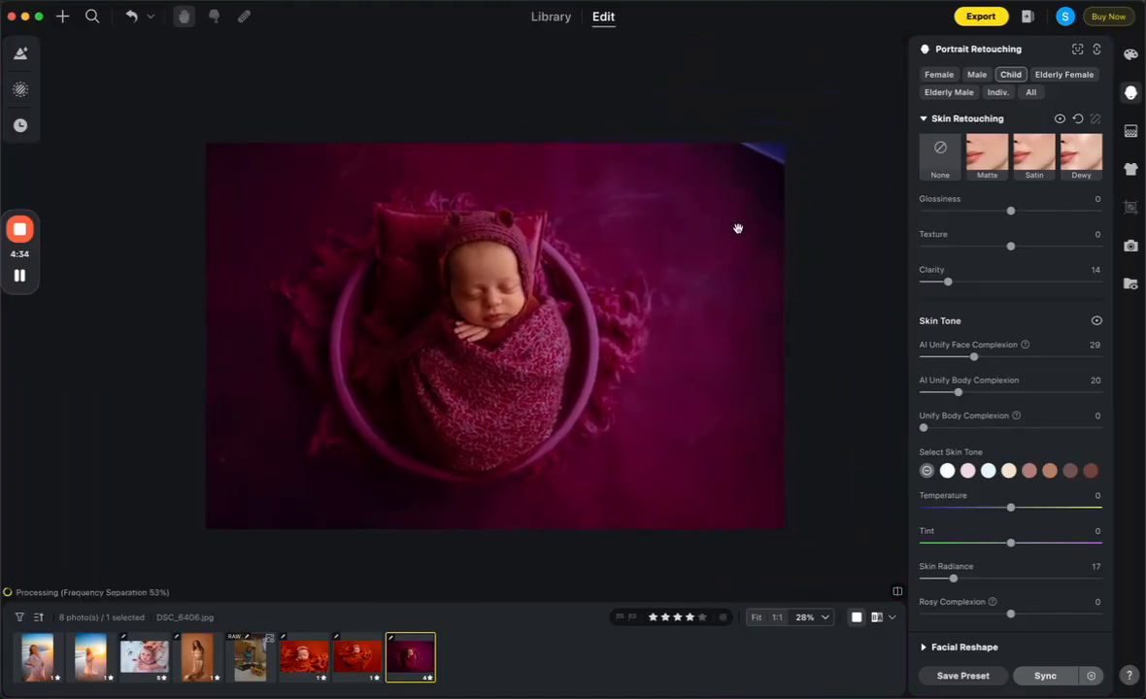
pyautogui.click(897, 593)
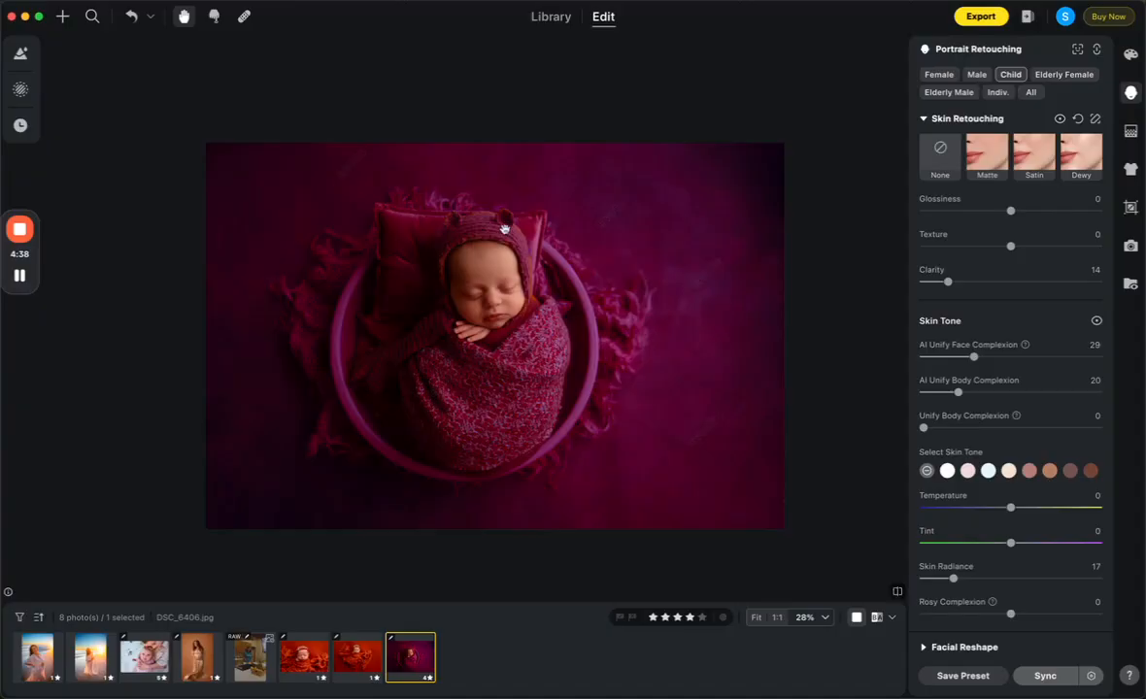
pyautogui.scroll(3, 505, 230)
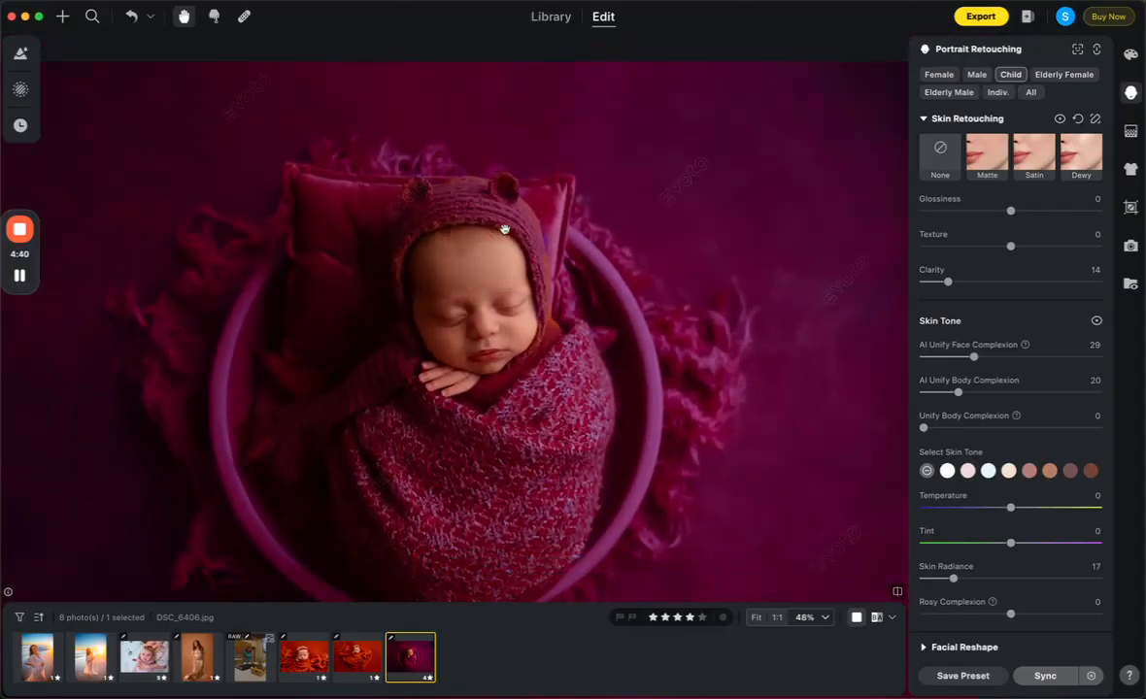
pyautogui.scroll(-3, 505, 230)
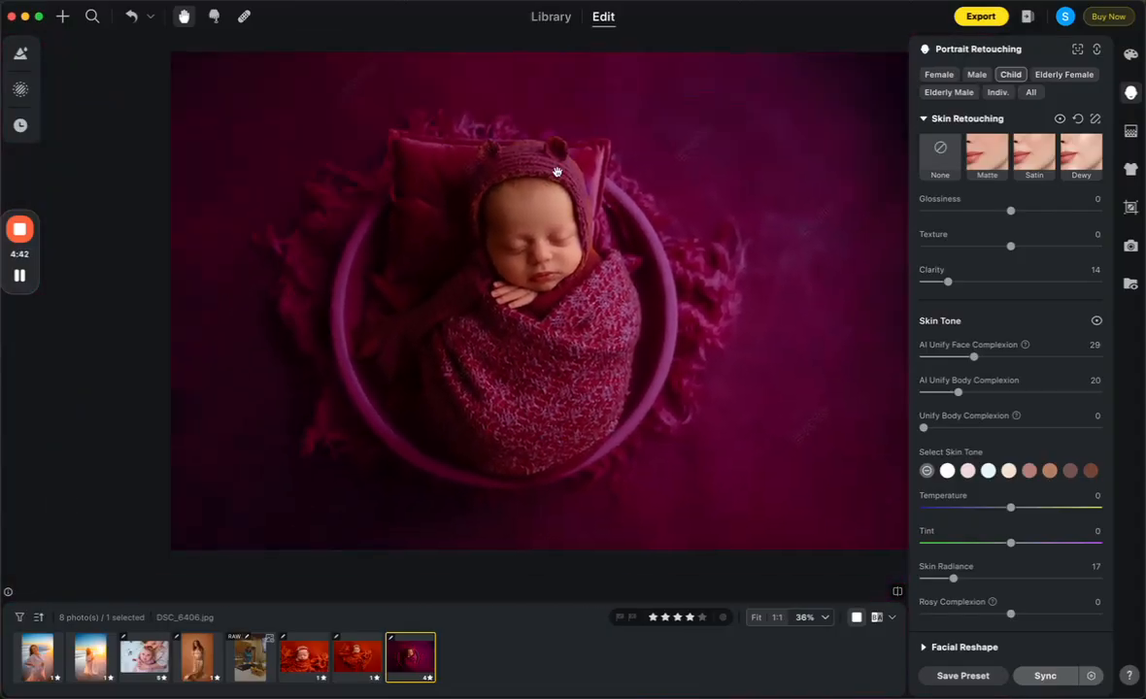